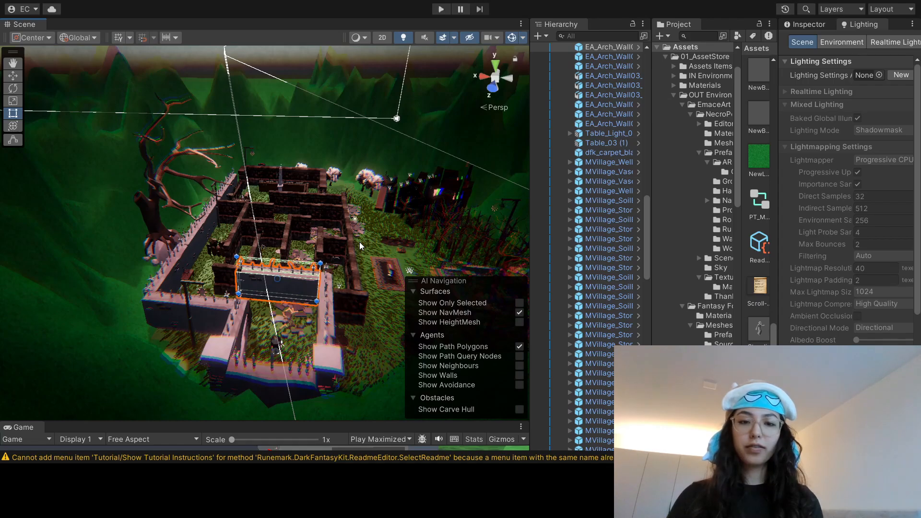
Step: Delete the pale spiked wall section that crosses the maze just behind the entrance courtyard
{"action": "right_click_drag", "start_coordinate": [359, 242], "coordinate": [335, 253]}
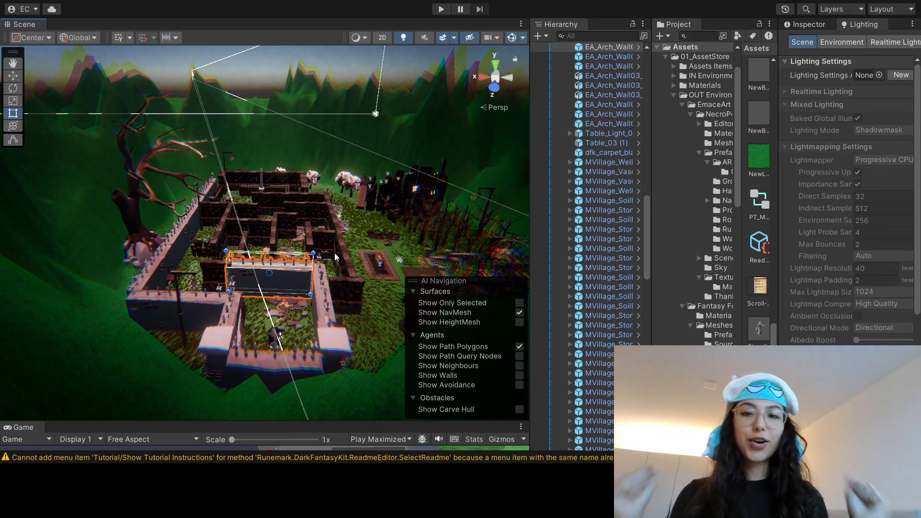
{"action": "scroll", "coordinate": [323, 271], "scroll_direction": "up", "scroll_amount": 3}
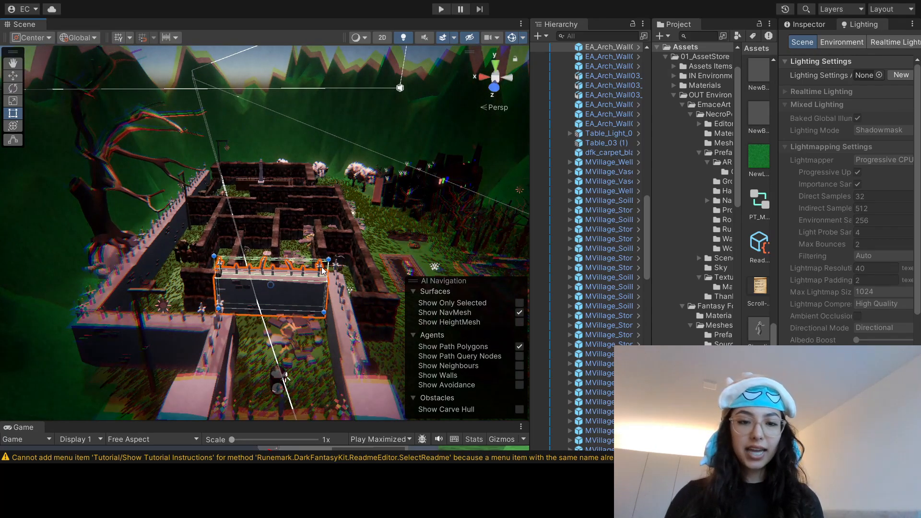
{"action": "middle_click_drag", "start_coordinate": [344, 230], "coordinate": [341, 249]}
{"action": "right_click_drag", "start_coordinate": [341, 234], "coordinate": [334, 250]}
{"action": "middle_click_drag", "start_coordinate": [334, 251], "coordinate": [333, 284]}
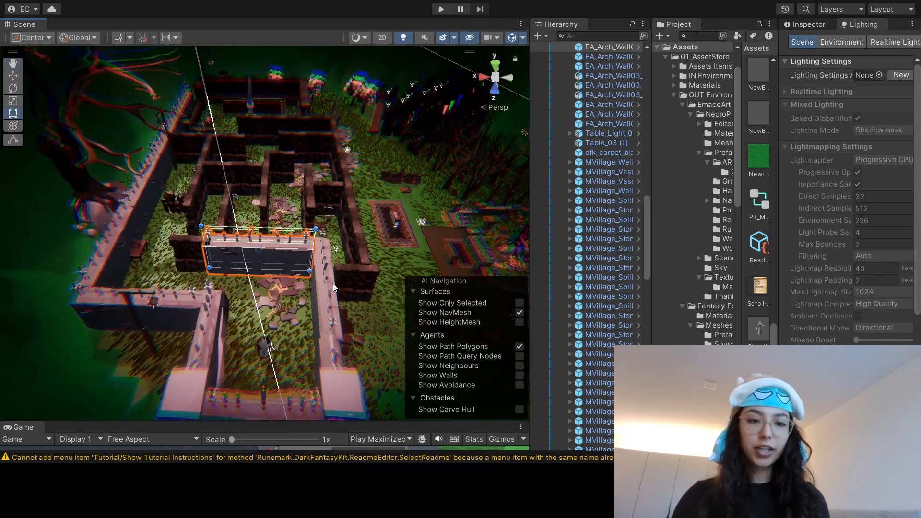
{"action": "right_click_drag", "start_coordinate": [369, 265], "coordinate": [357, 256]}
{"action": "scroll", "coordinate": [269, 263], "scroll_direction": "up", "scroll_amount": 2}
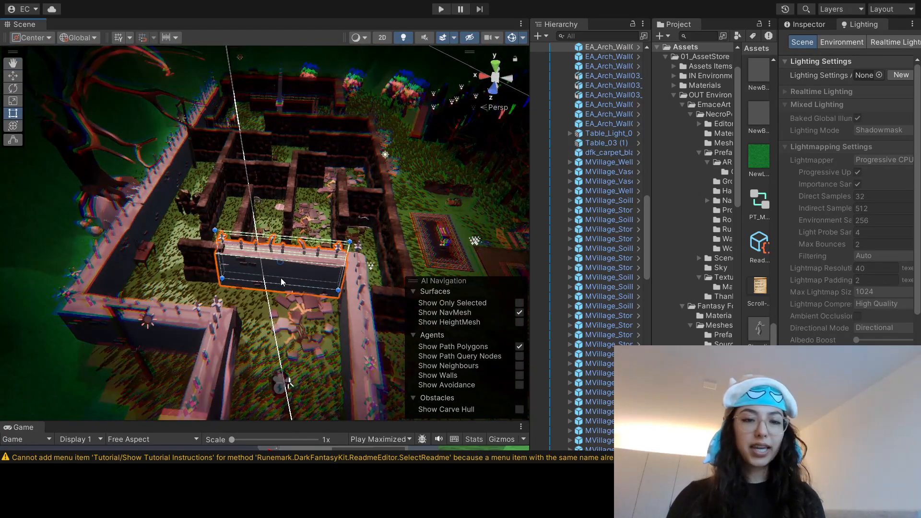
{"action": "left_click", "coordinate": [355, 292]}
{"action": "left_click", "coordinate": [299, 263]}
{"action": "left_click", "coordinate": [382, 294]}
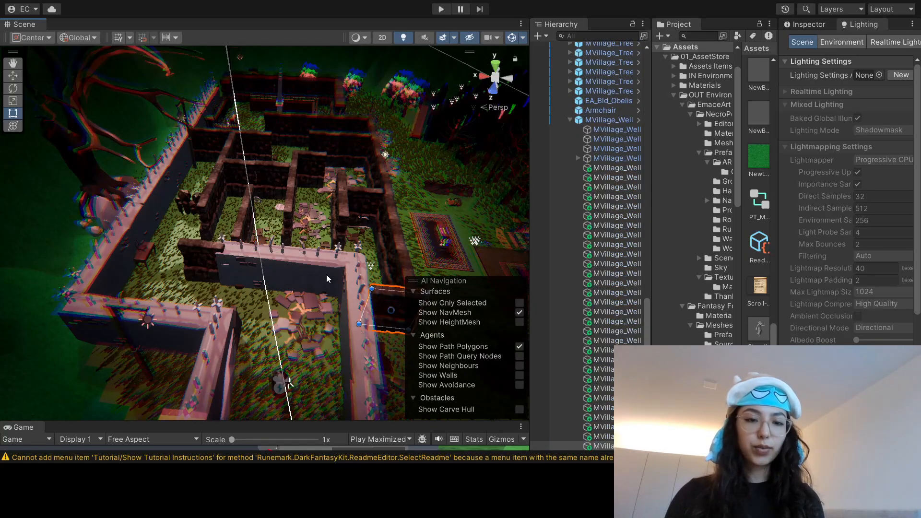
{"action": "left_click", "coordinate": [201, 256]}
{"action": "left_click", "coordinate": [244, 259]}
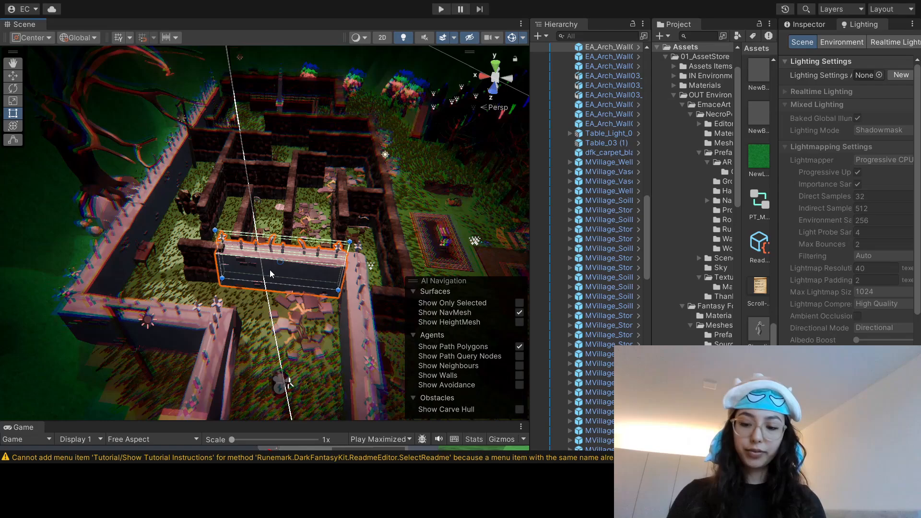
{"action": "key", "text": "Delete"}
Step: Position dark stone wall segments across the cleared opening and along the open side of the entrance courtyard
{"action": "middle_click_drag", "start_coordinate": [368, 314], "coordinate": [217, 215]}
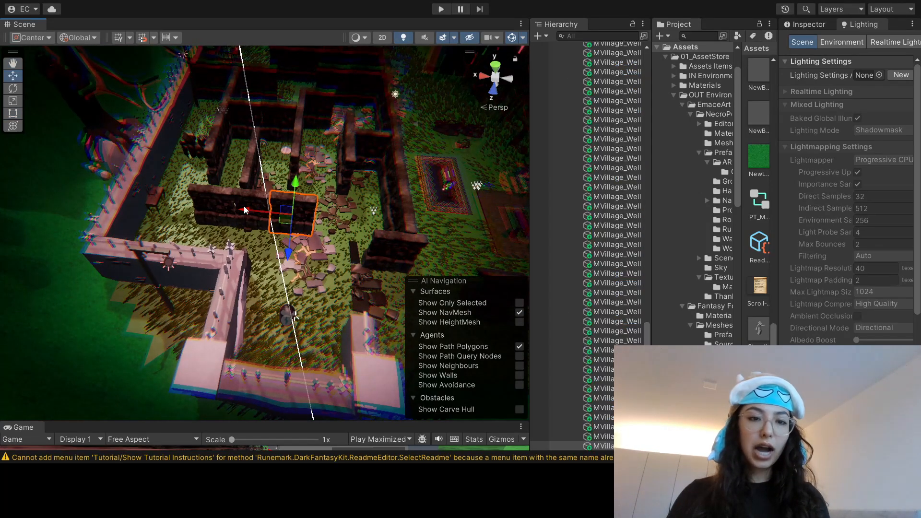
{"action": "left_click_drag", "start_coordinate": [244, 210], "coordinate": [281, 212]}
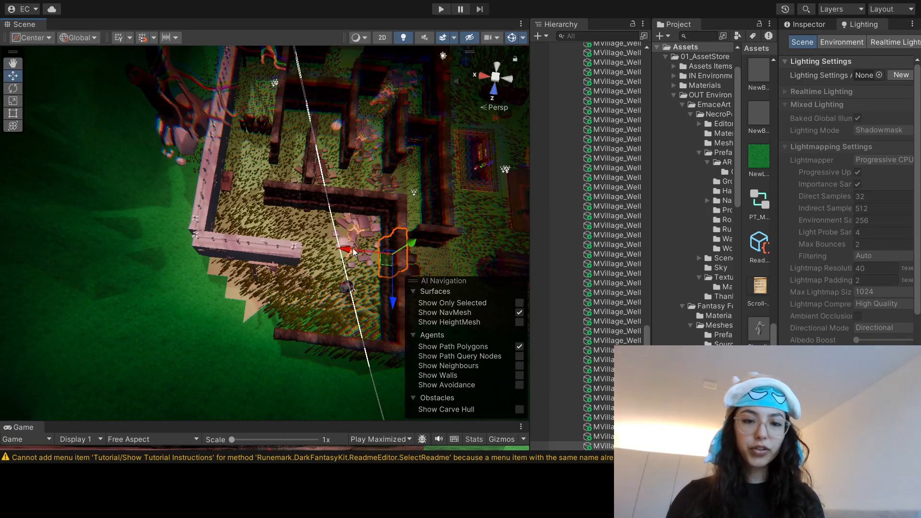
{"action": "left_click_drag", "start_coordinate": [399, 254], "coordinate": [246, 245]}
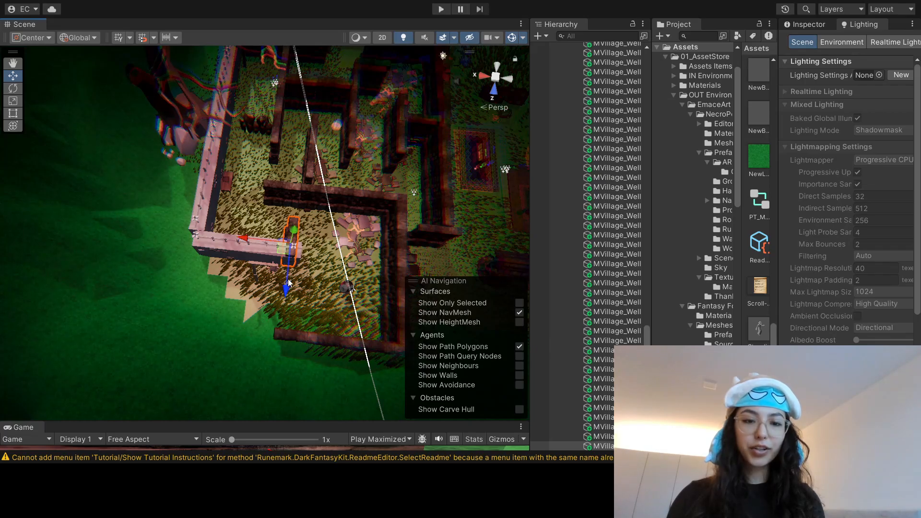
{"action": "left_click_drag", "start_coordinate": [286, 287], "coordinate": [283, 324]}
{"action": "mouse_move", "coordinate": [308, 295]}
{"action": "middle_mouse_down"}
{"action": "mouse_move", "coordinate": [306, 311]}
{"action": "mouse_move", "coordinate": [317, 303]}
{"action": "middle_mouse_up"}
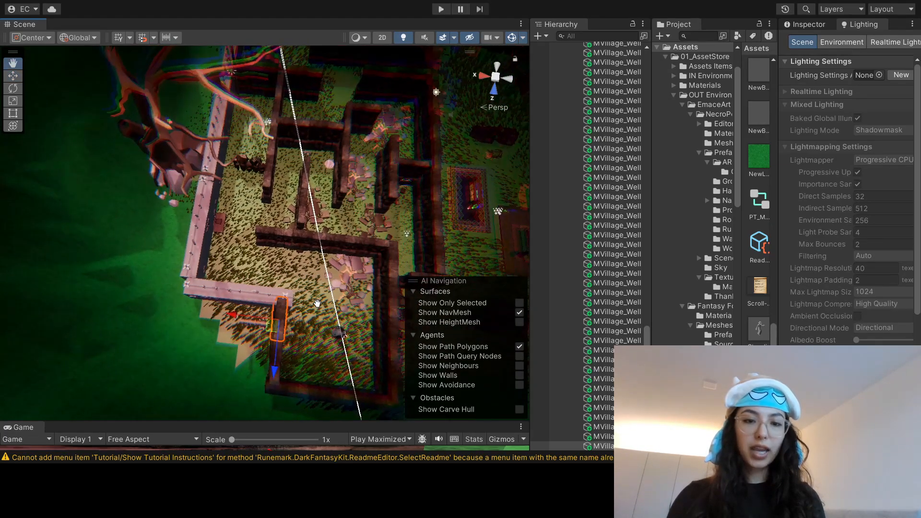
Step: Replace the pale wall section between the entrance courtyard and the outer corner with dark stone wall segments
{"action": "left_click", "coordinate": [243, 288]}
{"action": "key", "text": "Delete"}
{"action": "left_click", "coordinate": [280, 235]}
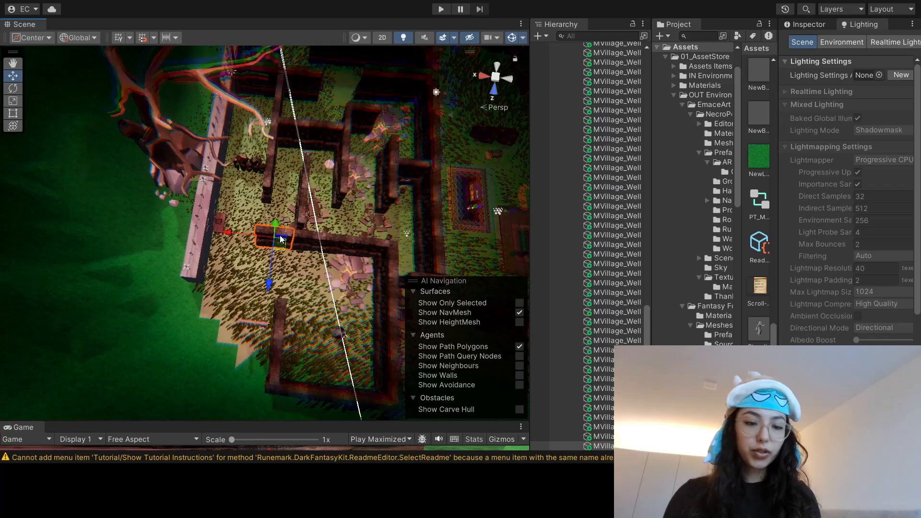
{"action": "left_click_drag", "start_coordinate": [269, 278], "coordinate": [267, 338]}
{"action": "left_click_drag", "start_coordinate": [225, 296], "coordinate": [149, 286]}
Step: Examine the maze's inner walls, rubble piles, gate and obelisk courtyard from several angles
{"action": "middle_click_drag", "start_coordinate": [341, 192], "coordinate": [266, 271]}
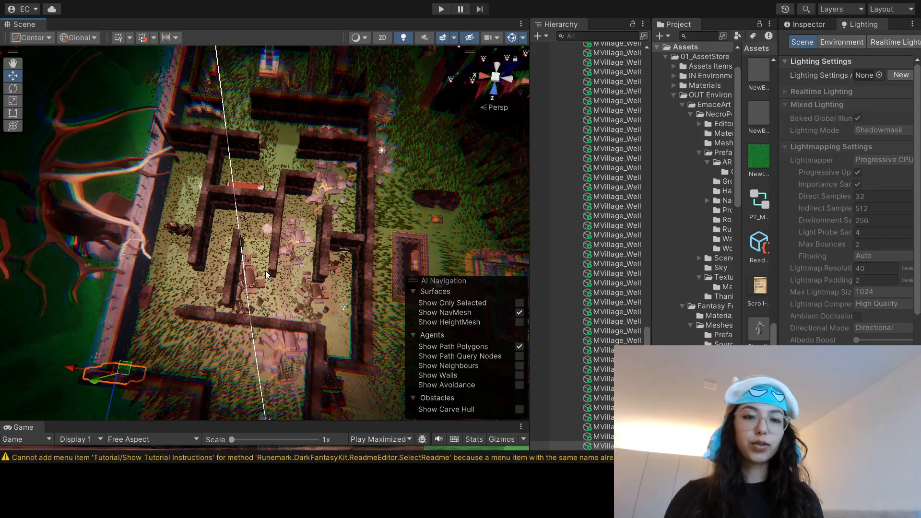
{"action": "scroll", "coordinate": [266, 271], "scroll_direction": "down", "scroll_amount": 3}
{"action": "middle_click_drag", "start_coordinate": [269, 91], "coordinate": [279, 200]}
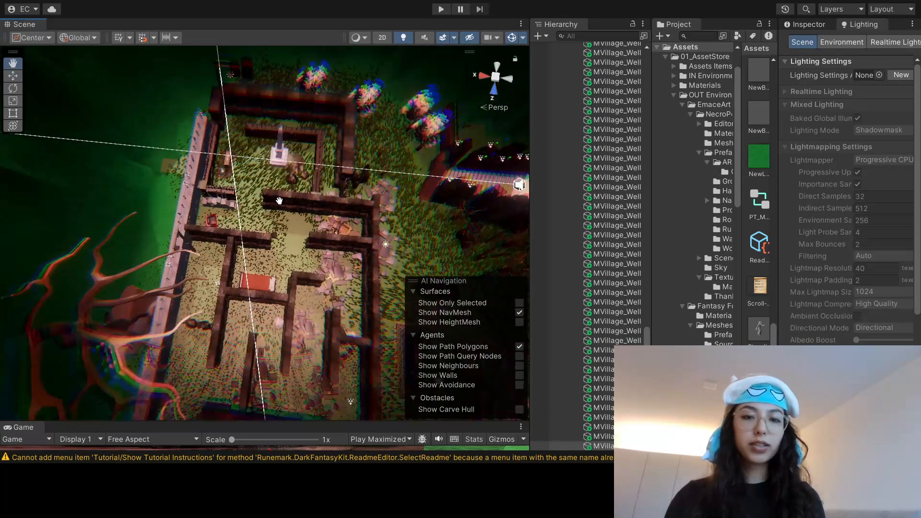
{"action": "middle_click_drag", "start_coordinate": [355, 188], "coordinate": [277, 227]}
{"action": "scroll", "coordinate": [287, 210], "scroll_direction": "up", "scroll_amount": 5}
{"action": "scroll", "coordinate": [287, 218], "scroll_direction": "up", "scroll_amount": 4}
{"action": "right_click_drag", "start_coordinate": [336, 172], "coordinate": [278, 187]}
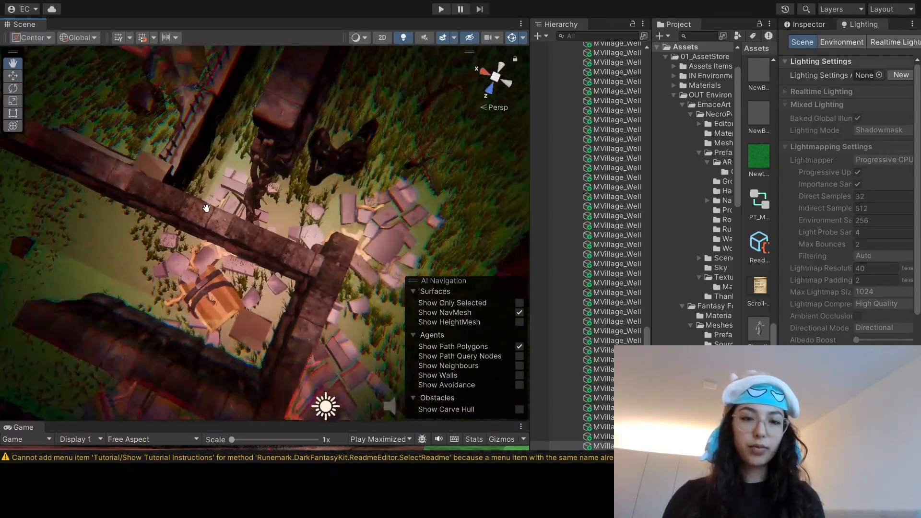
{"action": "middle_click_drag", "start_coordinate": [408, 194], "coordinate": [324, 211]}
{"action": "right_click_drag", "start_coordinate": [323, 212], "coordinate": [199, 110]}
{"action": "scroll", "coordinate": [244, 177], "scroll_direction": "down", "scroll_amount": 4}
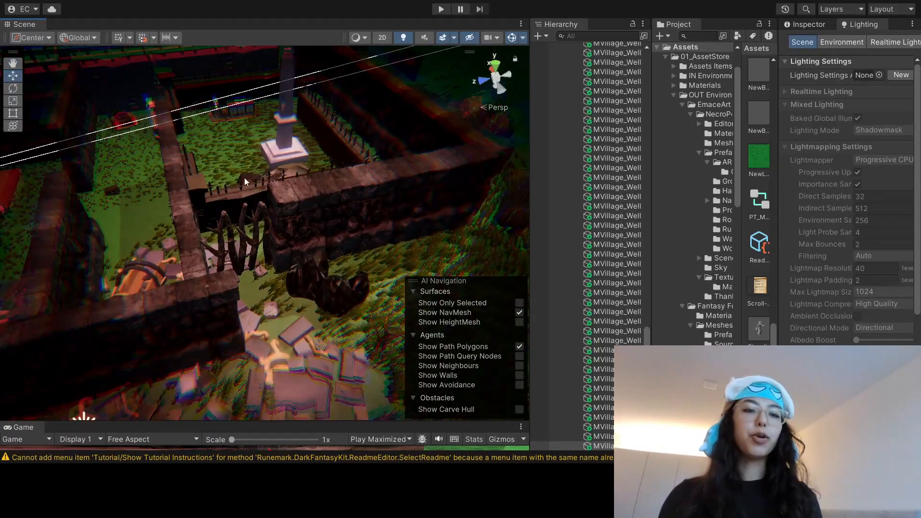
{"action": "middle_click_drag", "start_coordinate": [244, 178], "coordinate": [474, 199]}
{"action": "middle_click_drag", "start_coordinate": [184, 194], "coordinate": [311, 212]}
{"action": "right_click_drag", "start_coordinate": [310, 212], "coordinate": [322, 187]}
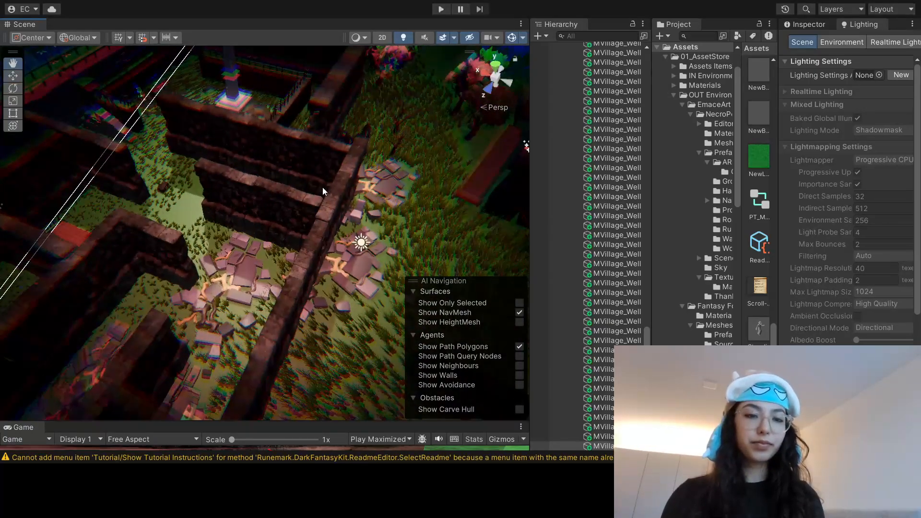
{"action": "middle_click_drag", "start_coordinate": [322, 187], "coordinate": [352, 183]}
{"action": "right_click_drag", "start_coordinate": [352, 184], "coordinate": [375, 115]}
{"action": "middle_click_drag", "start_coordinate": [202, 113], "coordinate": [292, 113]}
{"action": "scroll", "coordinate": [286, 137], "scroll_direction": "down", "scroll_amount": 3}
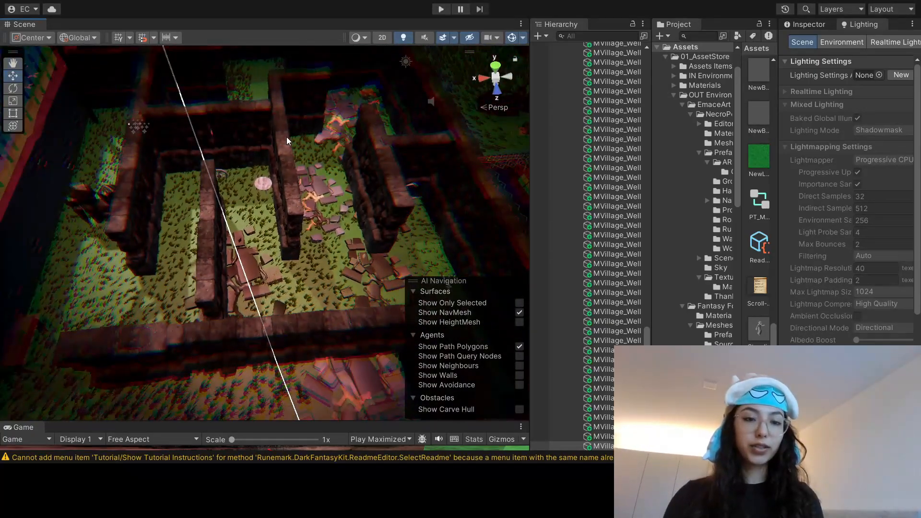
{"action": "right_click_drag", "start_coordinate": [287, 137], "coordinate": [299, 267]}
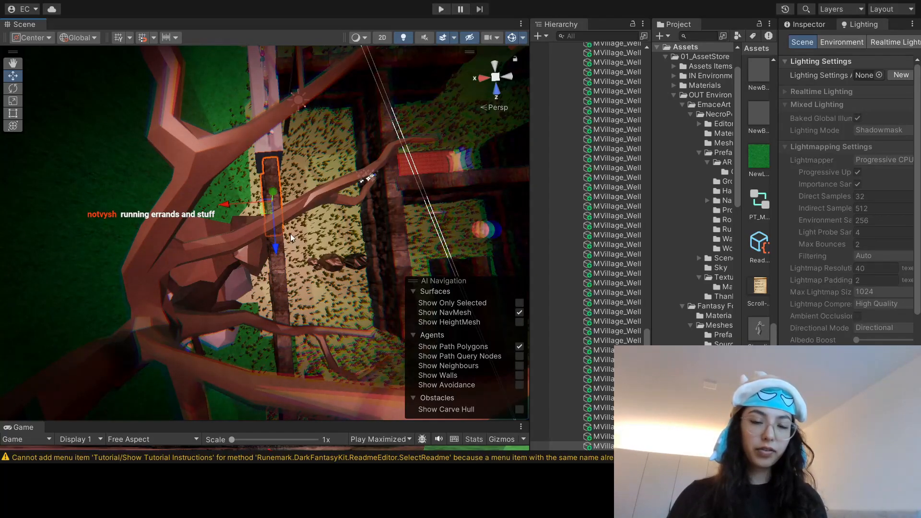
Step: Replace the pale boundary wall section between the big tree and the red armchair with dark stone wall segments
{"action": "middle_click_drag", "start_coordinate": [290, 234], "coordinate": [333, 310]}
{"action": "left_click", "coordinate": [276, 218]}
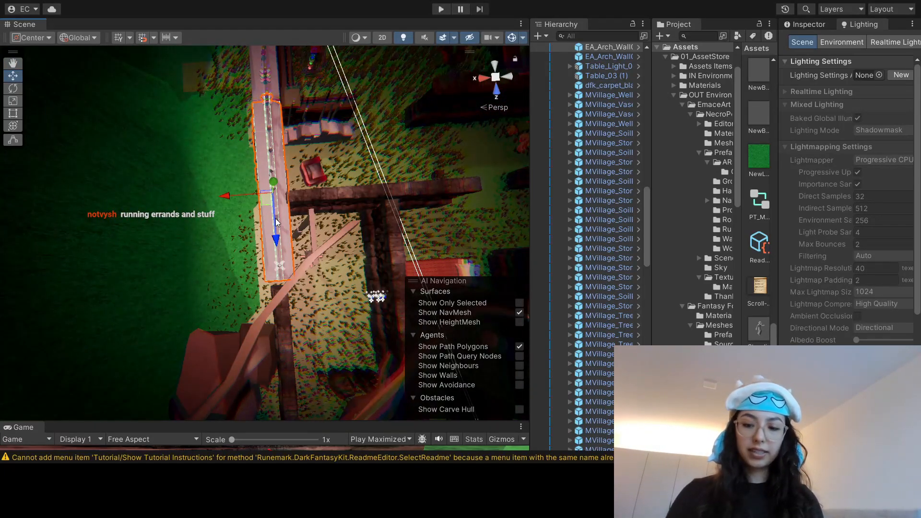
{"action": "key", "text": "Delete"}
{"action": "key", "text": "ctrl+z"}
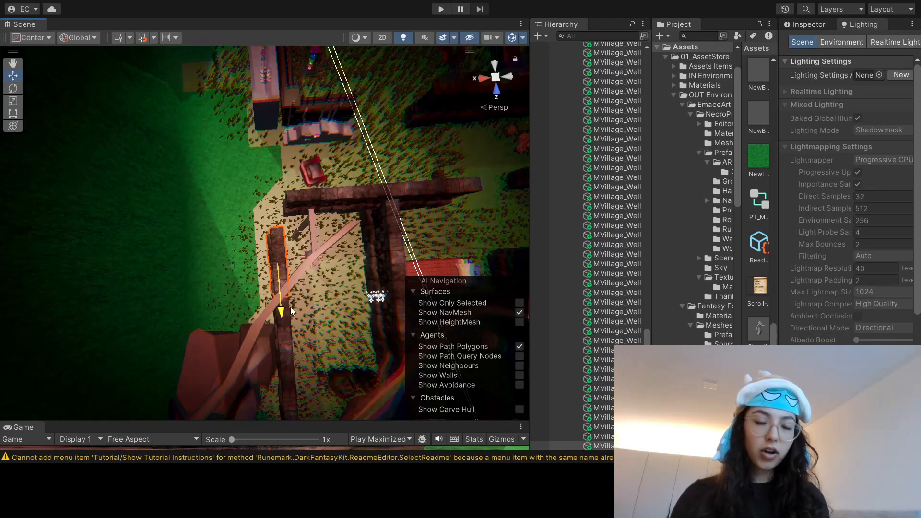
{"action": "middle_click_drag", "start_coordinate": [304, 258], "coordinate": [304, 302]}
{"action": "left_click_drag", "start_coordinate": [282, 364], "coordinate": [278, 251]}
{"action": "middle_click_drag", "start_coordinate": [311, 166], "coordinate": [314, 288]}
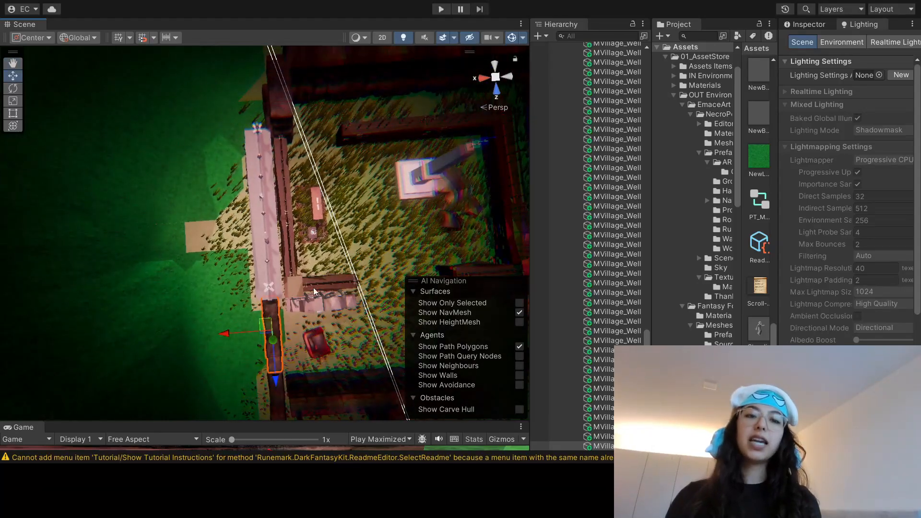
Step: Delete the last pale boundary wall section beside the obelisk courtyard and continue the dark stone wall in its place
{"action": "left_click", "coordinate": [266, 235]}
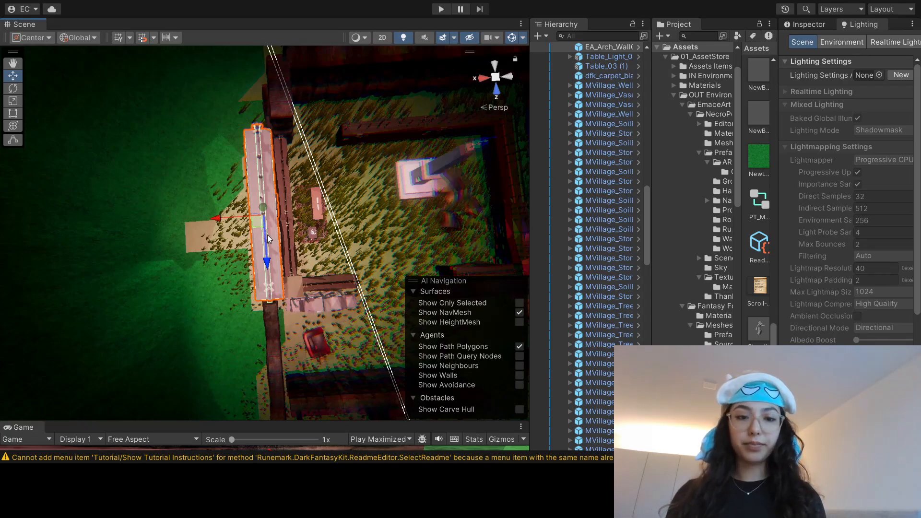
{"action": "key", "text": "Delete"}
{"action": "left_click", "coordinate": [266, 313]}
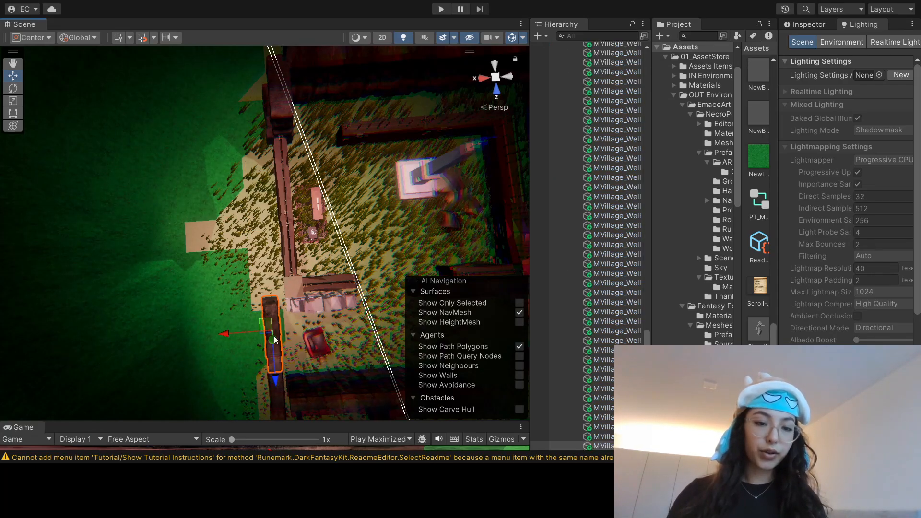
{"action": "left_click_drag", "start_coordinate": [275, 376], "coordinate": [271, 268]}
{"action": "middle_click_drag", "start_coordinate": [270, 268], "coordinate": [287, 328]}
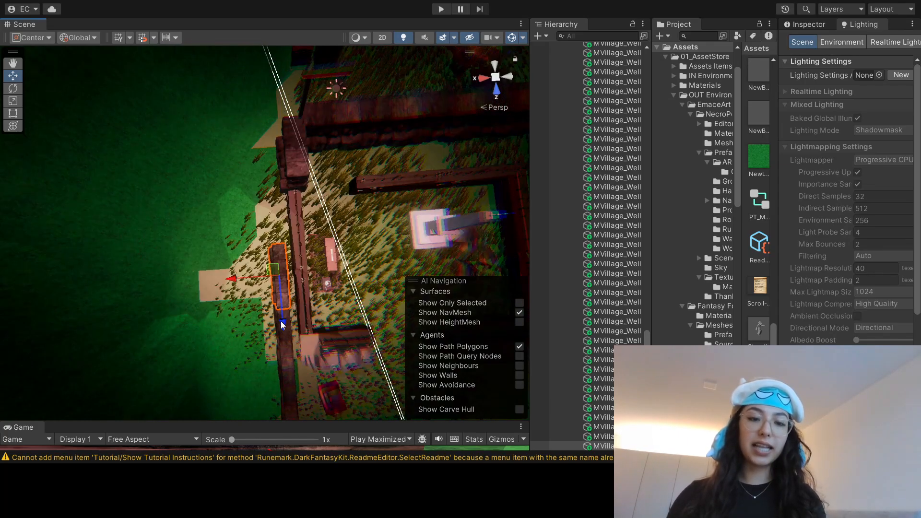
{"action": "left_click_drag", "start_coordinate": [286, 328], "coordinate": [283, 289]}
Step: Delete the two low fence sections standing inside the boundary wall near the obelisk
{"action": "middle_click_drag", "start_coordinate": [320, 246], "coordinate": [254, 197]}
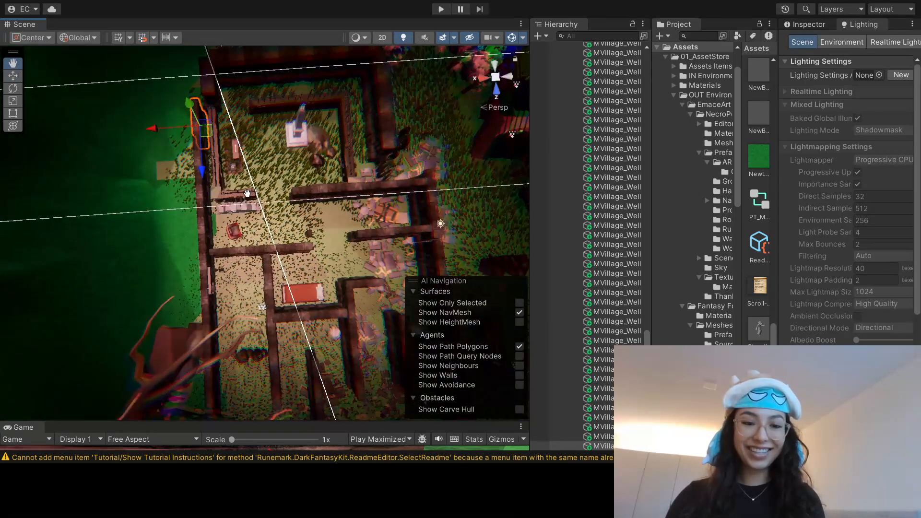
{"action": "right_click_drag", "start_coordinate": [253, 197], "coordinate": [436, 140]}
{"action": "right_click_drag", "start_coordinate": [350, 214], "coordinate": [389, 190]}
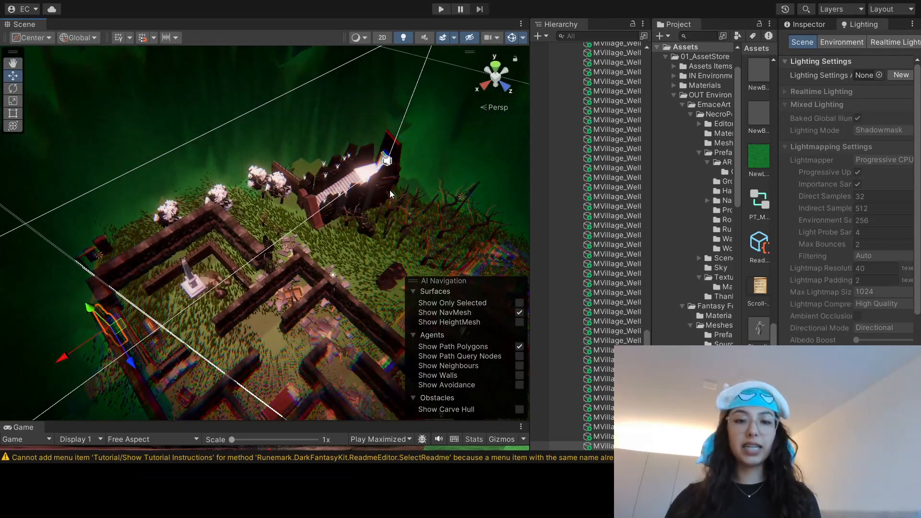
{"action": "right_click_drag", "start_coordinate": [344, 241], "coordinate": [292, 266]}
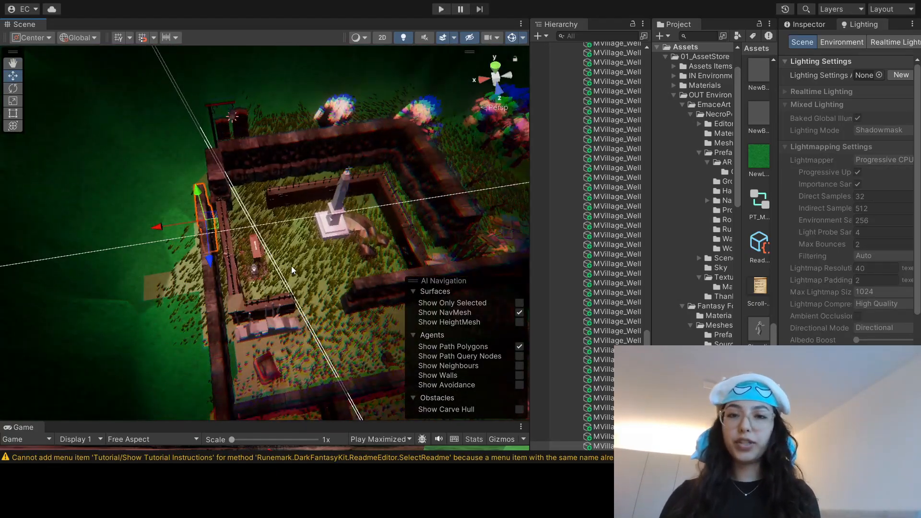
{"action": "left_click", "coordinate": [239, 306]}
{"action": "key", "text": "Delete"}
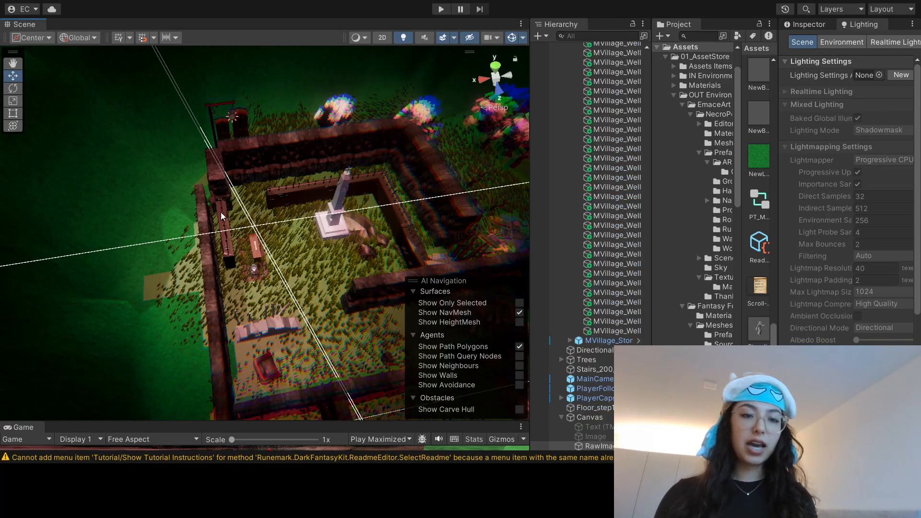
{"action": "scroll", "coordinate": [223, 219], "scroll_direction": "up", "scroll_amount": 2}
{"action": "scroll", "coordinate": [223, 218], "scroll_direction": "up", "scroll_amount": 1}
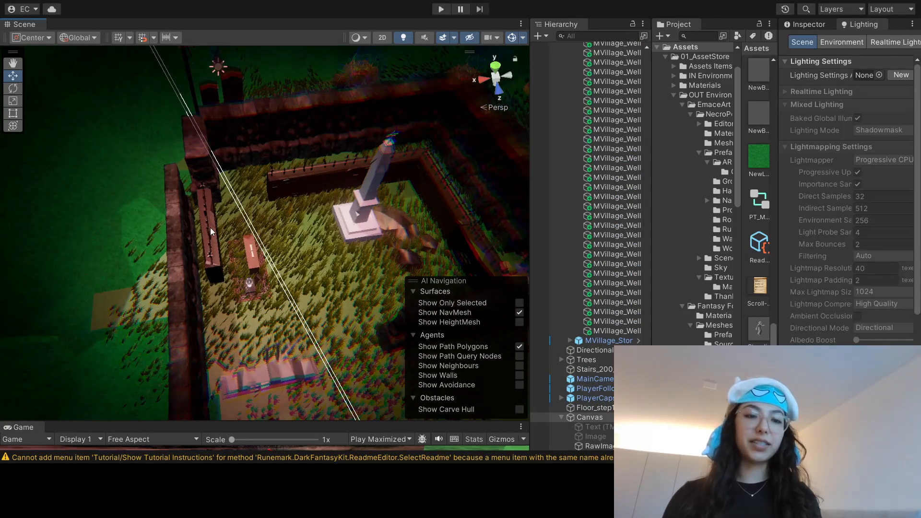
{"action": "left_click", "coordinate": [207, 229]}
{"action": "key", "text": "Delete"}
{"action": "scroll", "coordinate": [277, 243], "scroll_direction": "down", "scroll_amount": 2}
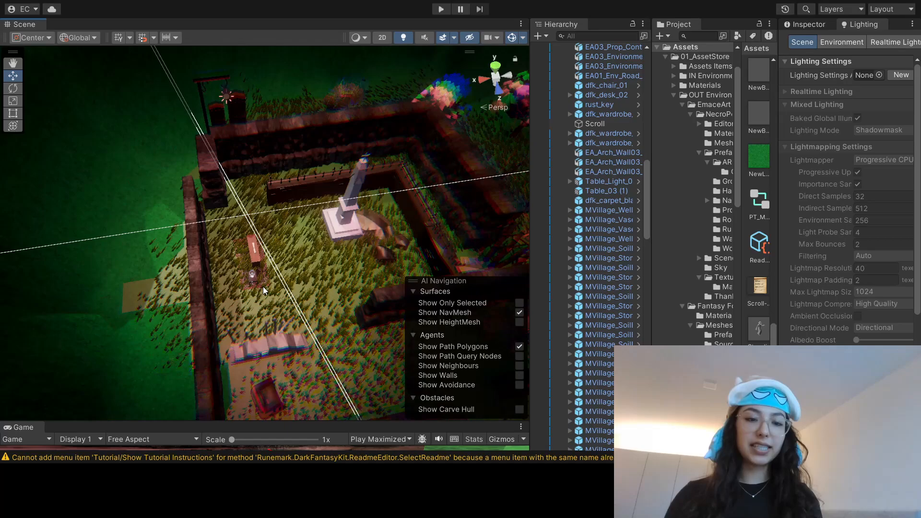
Step: Shift the dark boundary wall segments beside the big tree inward to line up with the adjoining wall
{"action": "scroll", "coordinate": [263, 287], "scroll_direction": "up", "scroll_amount": 1}
{"action": "scroll", "coordinate": [265, 321], "scroll_direction": "up", "scroll_amount": 4}
{"action": "left_click", "coordinate": [236, 234]}
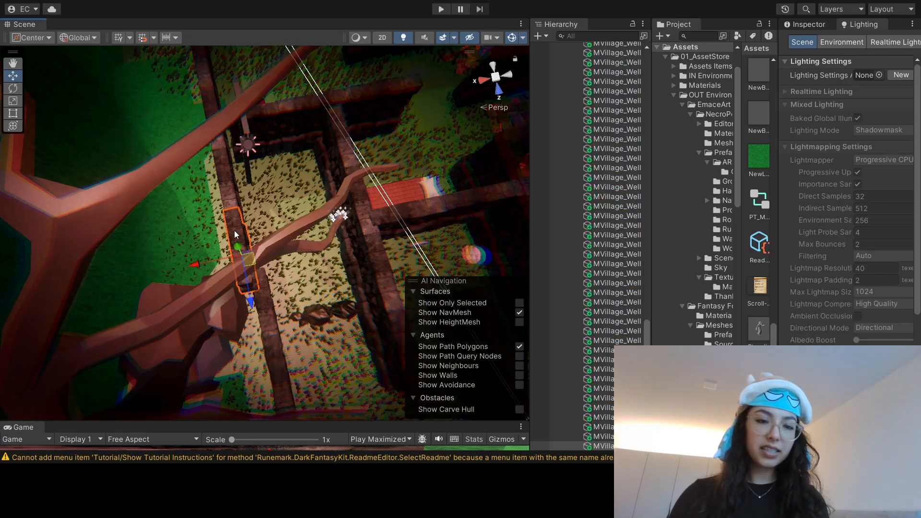
{"action": "left_click_drag", "start_coordinate": [198, 262], "coordinate": [209, 259]}
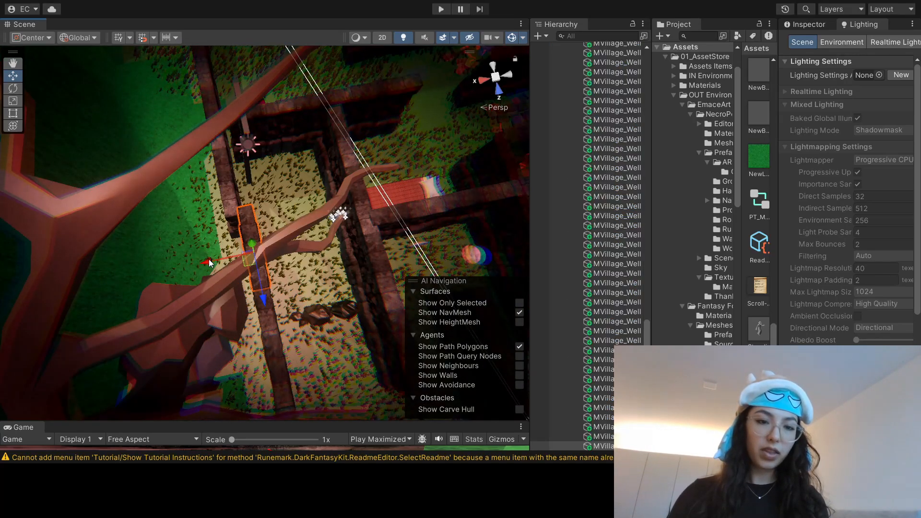
{"action": "middle_click_drag", "start_coordinate": [266, 223], "coordinate": [275, 254]}
{"action": "left_click", "coordinate": [236, 237]}
{"action": "left_click_drag", "start_coordinate": [194, 255], "coordinate": [201, 252]}
Step: Shift the next boundary wall segments near the red armchair inward to continue the aligned wall
{"action": "middle_click_drag", "start_coordinate": [223, 179], "coordinate": [235, 242]}
{"action": "left_click", "coordinate": [235, 242]}
{"action": "left_click_drag", "start_coordinate": [189, 254], "coordinate": [202, 250]}
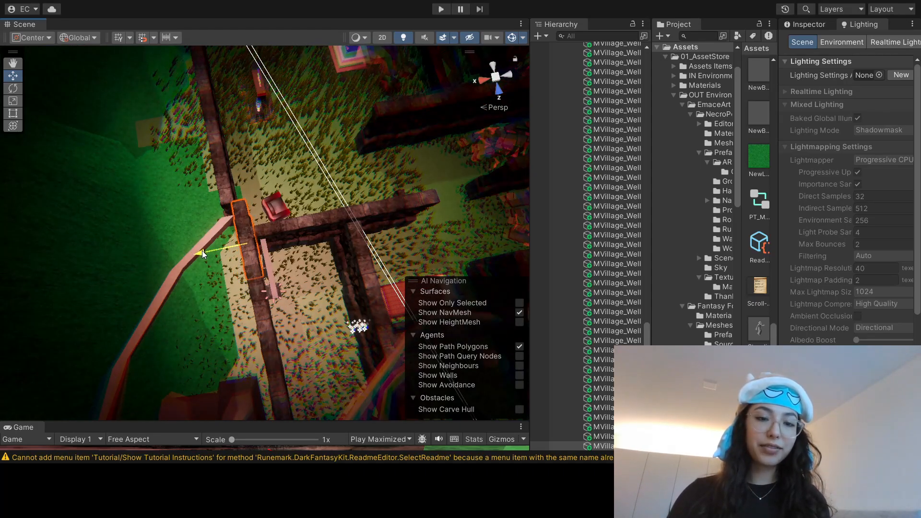
{"action": "middle_click_drag", "start_coordinate": [220, 179], "coordinate": [238, 255]}
{"action": "left_click", "coordinate": [237, 254]}
{"action": "left_click", "coordinate": [241, 249]}
{"action": "left_click_drag", "start_coordinate": [204, 269], "coordinate": [206, 271]}
Step: Shift the dark boundary wall segment between the red armchair and the cabinet inward to line up with its neighbours
{"action": "middle_click_drag", "start_coordinate": [221, 211], "coordinate": [236, 254]}
{"action": "left_click", "coordinate": [237, 255]}
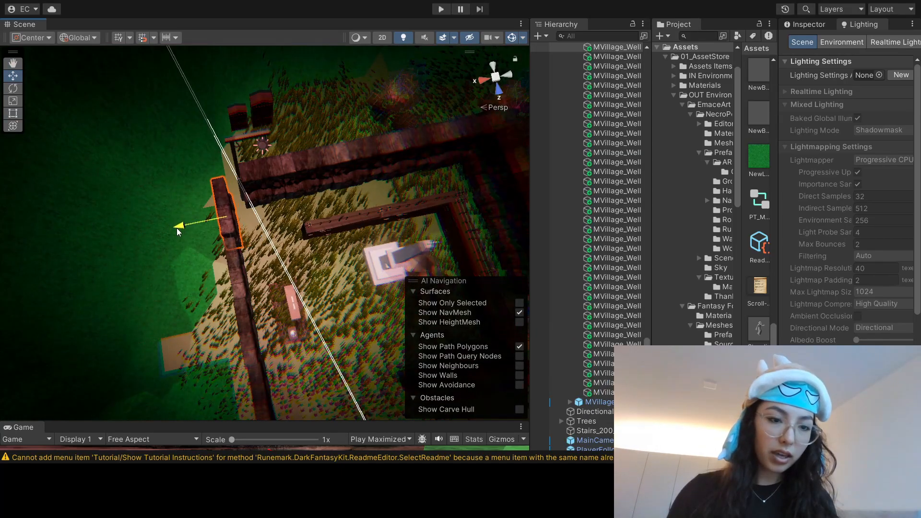
Step: Reposition the dark stone wall segments behind the obelisk courtyard so they meet the boundary wall at the corner
{"action": "left_click", "coordinate": [259, 175]}
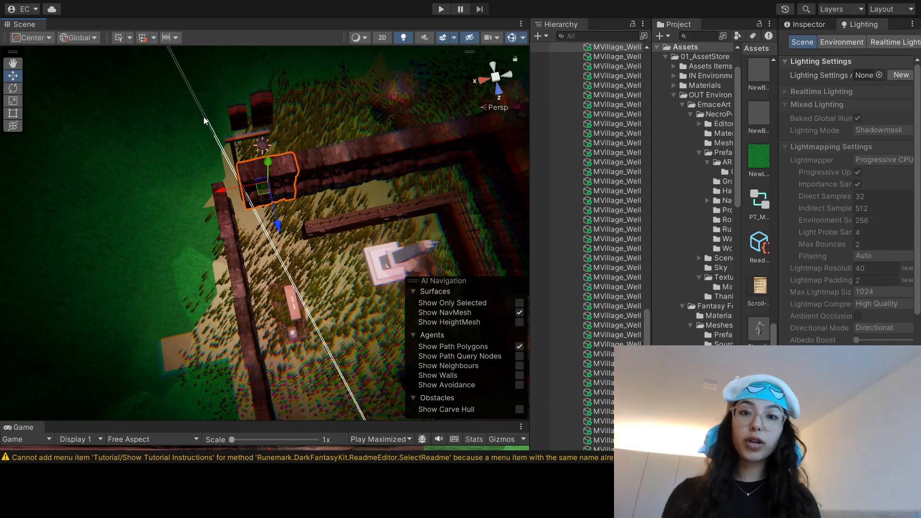
{"action": "right_click_drag", "start_coordinate": [307, 212], "coordinate": [288, 177]}
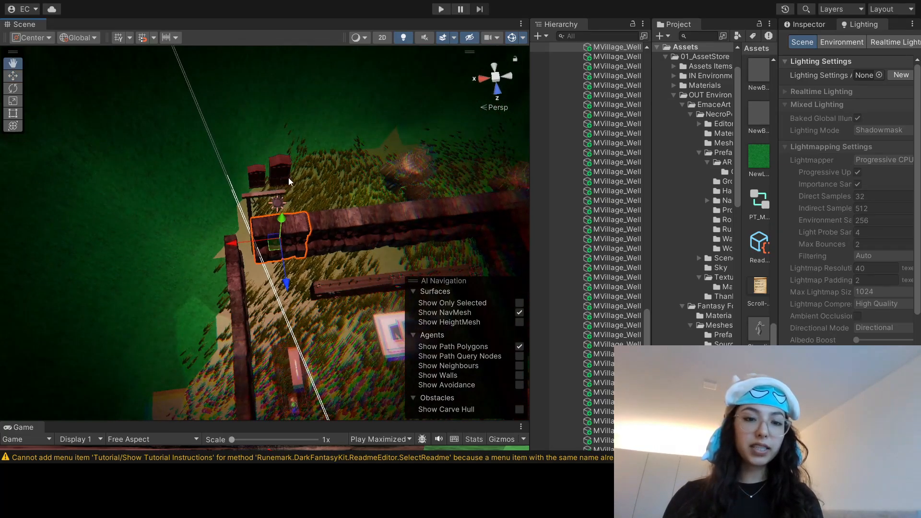
{"action": "middle_click_drag", "start_coordinate": [302, 212], "coordinate": [289, 280]}
{"action": "right_click_drag", "start_coordinate": [292, 182], "coordinate": [293, 224]}
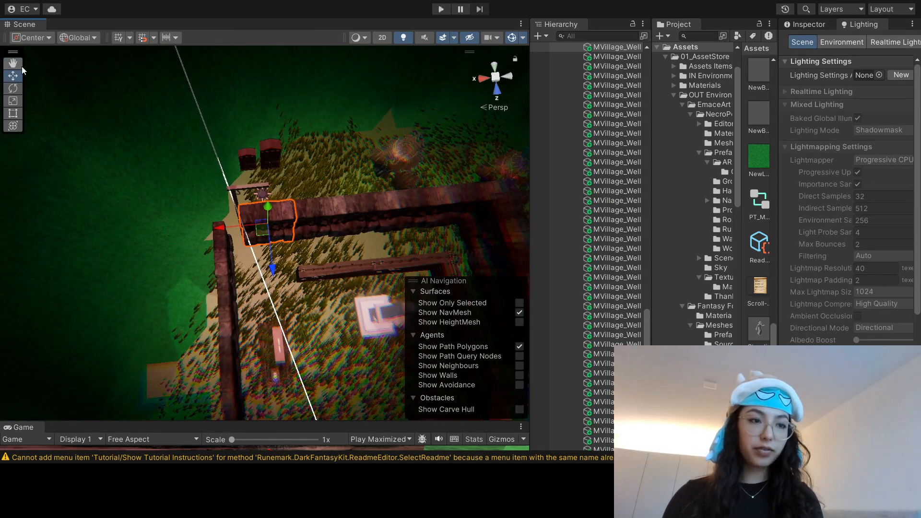
{"action": "left_click", "coordinate": [13, 100]}
{"action": "mouse_move", "coordinate": [268, 222]}
{"action": "left_mouse_down"}
{"action": "mouse_move", "coordinate": [320, 211]}
{"action": "mouse_move", "coordinate": [297, 224]}
{"action": "mouse_move", "coordinate": [268, 216]}
{"action": "left_mouse_up"}
{"action": "key", "text": "t"}
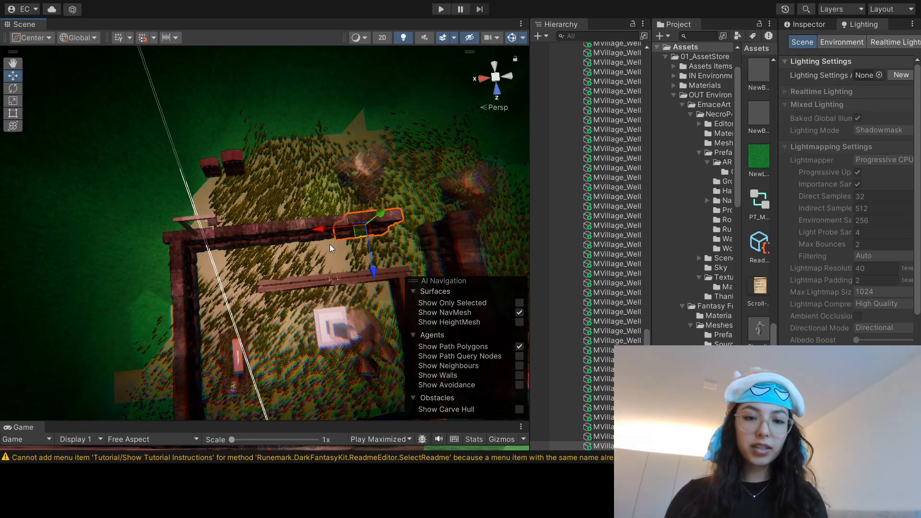
Step: Delete the old dark wall segments running along the far side of the obelisk courtyard
{"action": "middle_click_drag", "start_coordinate": [329, 244], "coordinate": [199, 293]}
{"action": "left_click", "coordinate": [296, 261]}
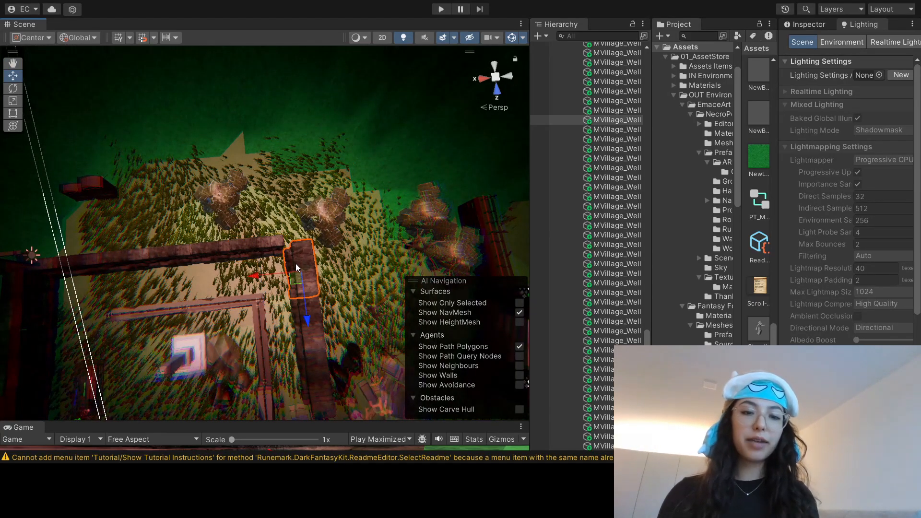
{"action": "key", "text": "Delete"}
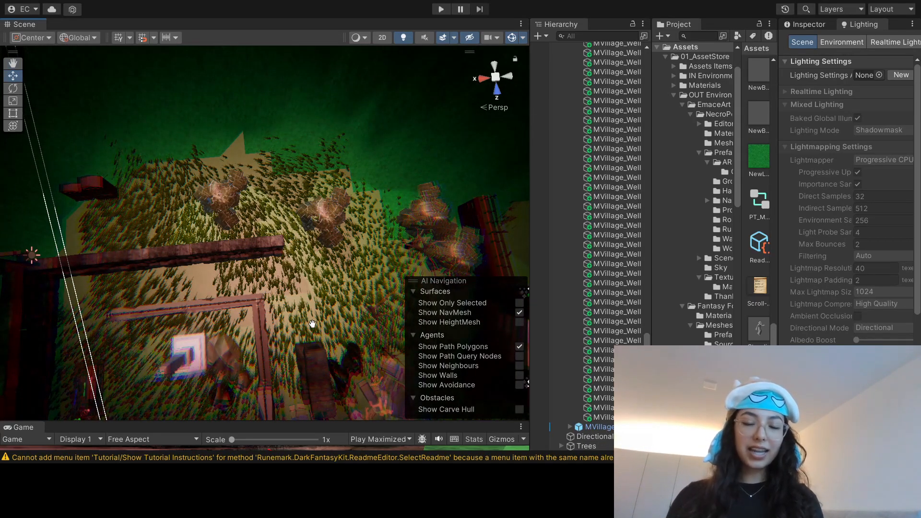
{"action": "middle_click_drag", "start_coordinate": [313, 324], "coordinate": [295, 246]}
{"action": "left_click", "coordinate": [293, 257]}
{"action": "key", "text": "Delete"}
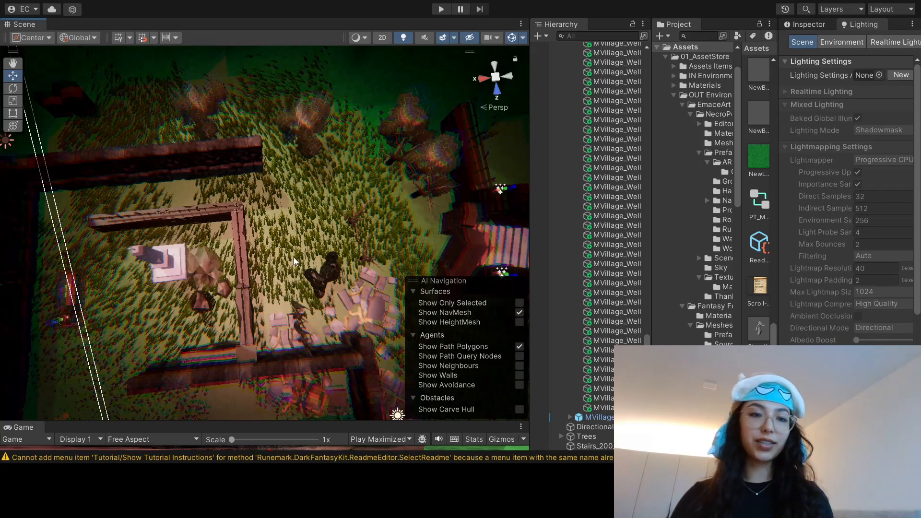
Step: Copy boundary wall segments from the courtyard corner and align them as a new outer wall on the obelisk courtyard's far side
{"action": "middle_click_drag", "start_coordinate": [81, 212], "coordinate": [225, 195]}
{"action": "left_click", "coordinate": [156, 190]}
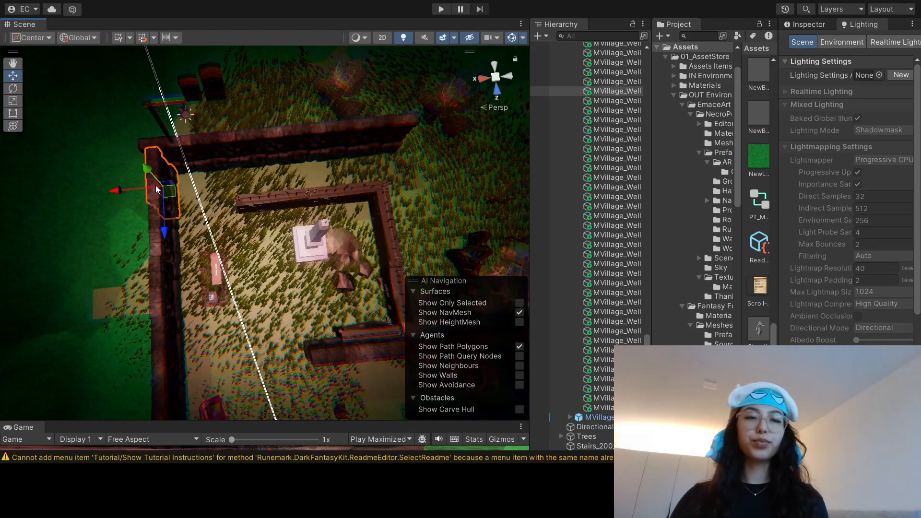
{"action": "left_click_drag", "start_coordinate": [156, 185], "coordinate": [363, 177]}
{"action": "middle_click_drag", "start_coordinate": [415, 176], "coordinate": [292, 230]}
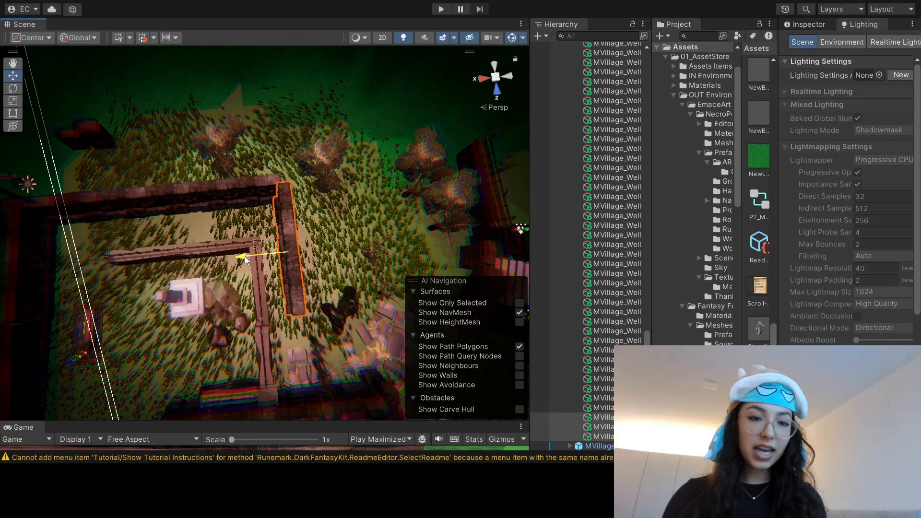
{"action": "left_click_drag", "start_coordinate": [271, 254], "coordinate": [277, 254]}
{"action": "left_click_drag", "start_coordinate": [298, 297], "coordinate": [297, 289]}
{"action": "left_click_drag", "start_coordinate": [300, 308], "coordinate": [301, 321]}
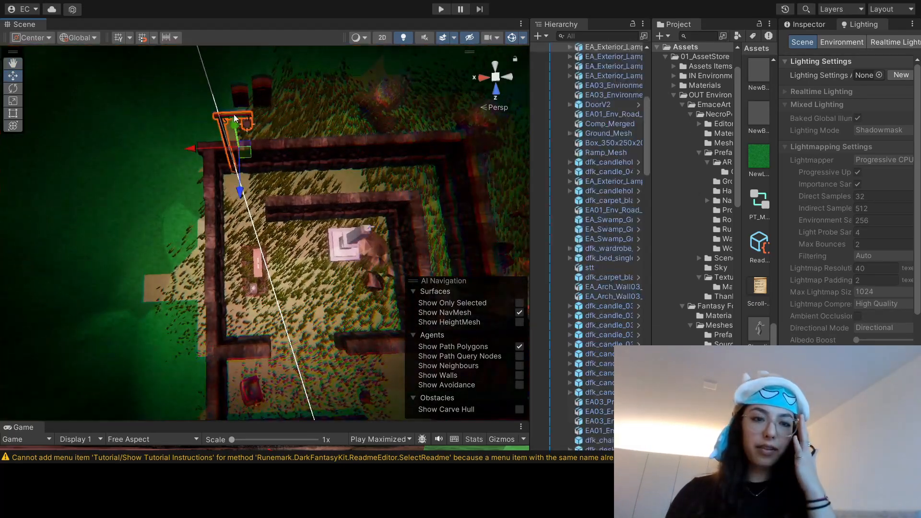
Step: Duplicate the hanging lamp post at the maze corner and place copies beside the outer walls around the maze
{"action": "key", "text": "ctrl+d"}
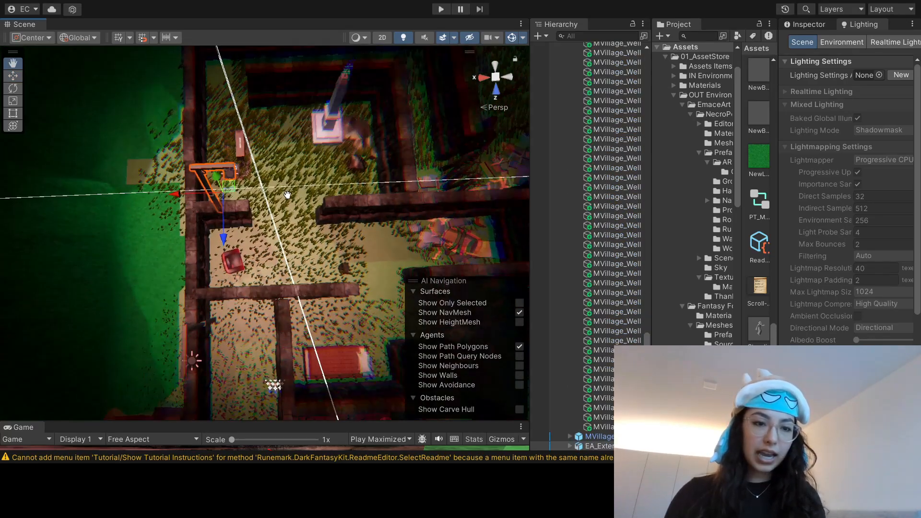
{"action": "mouse_move", "coordinate": [287, 188]}
{"action": "middle_mouse_down"}
{"action": "mouse_move", "coordinate": [291, 178]}
{"action": "mouse_move", "coordinate": [293, 230]}
{"action": "mouse_move", "coordinate": [275, 192]}
{"action": "middle_mouse_up"}
{"action": "key", "text": "ctrl+d"}
{"action": "left_click_drag", "start_coordinate": [211, 231], "coordinate": [470, 229]}
{"action": "middle_click_drag", "start_coordinate": [425, 227], "coordinate": [321, 229]}
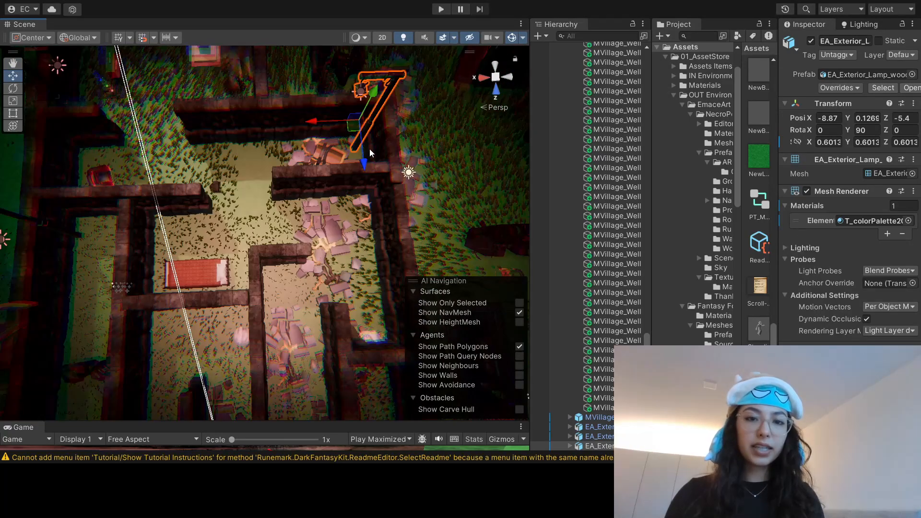
{"action": "left_click_drag", "start_coordinate": [370, 149], "coordinate": [301, 220]}
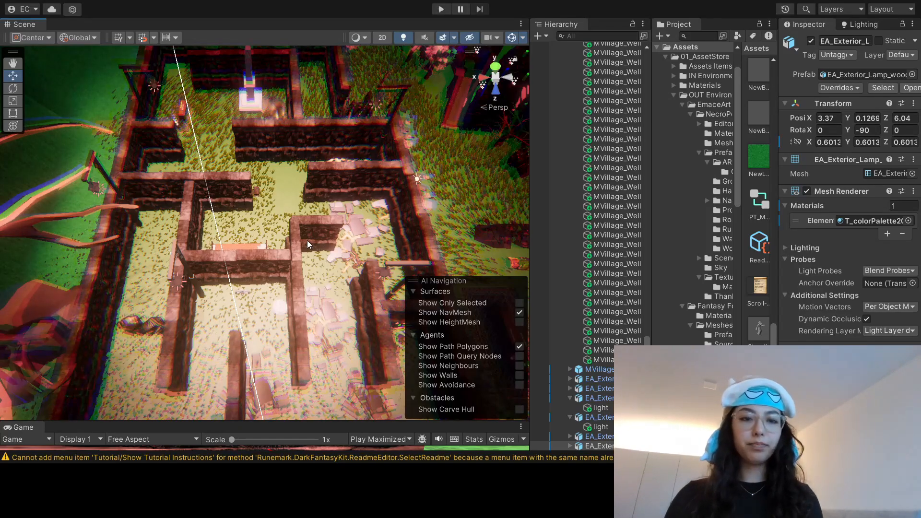
Step: Examine the lamp posts, swamp grass, fenced tree shrine and obelisk courtyard around the graveyard maze
{"action": "scroll", "coordinate": [307, 240], "scroll_direction": "up", "scroll_amount": 5}
{"action": "middle_click_drag", "start_coordinate": [278, 242], "coordinate": [326, 283]}
{"action": "scroll", "coordinate": [286, 257], "scroll_direction": "up", "scroll_amount": 2}
{"action": "middle_click_drag", "start_coordinate": [257, 258], "coordinate": [278, 322]}
{"action": "left_click", "coordinate": [890, 219]}
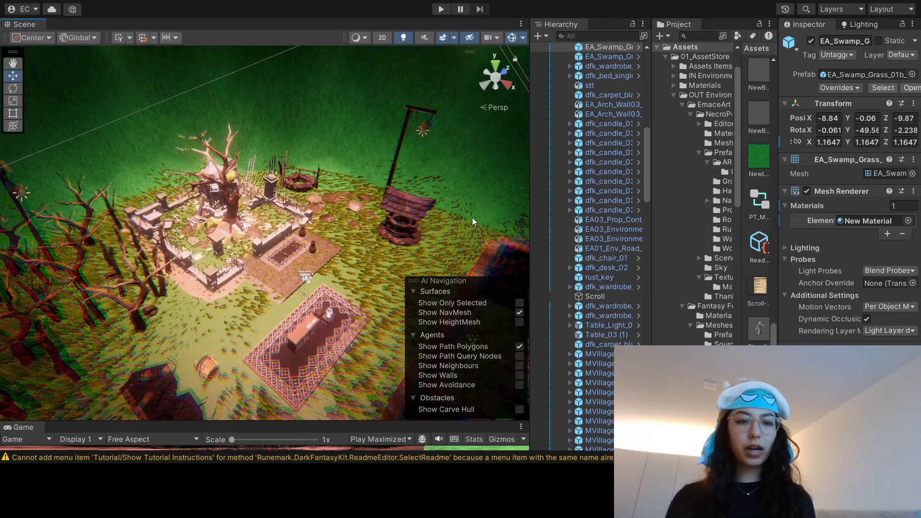
{"action": "right_click_drag", "start_coordinate": [472, 217], "coordinate": [280, 213]}
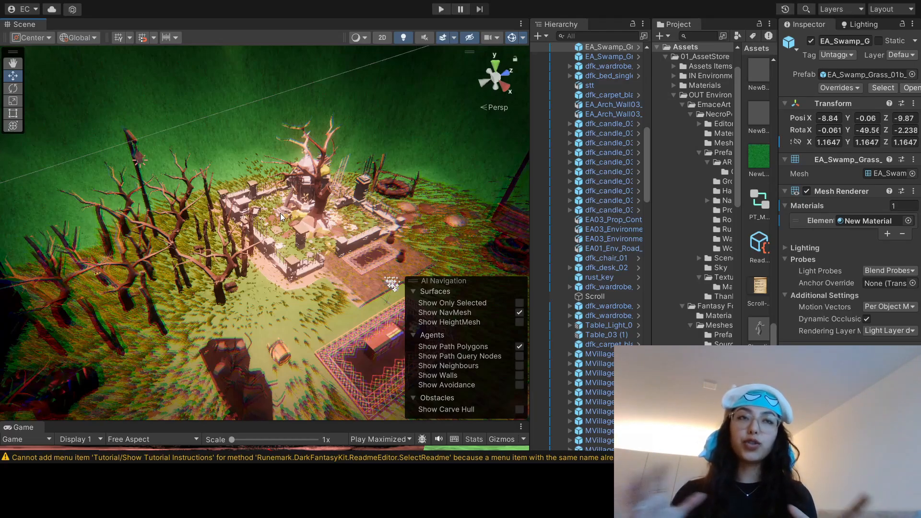
{"action": "right_click_drag", "start_coordinate": [280, 213], "coordinate": [162, 178]}
{"action": "scroll", "coordinate": [288, 184], "scroll_direction": "down", "scroll_amount": 3}
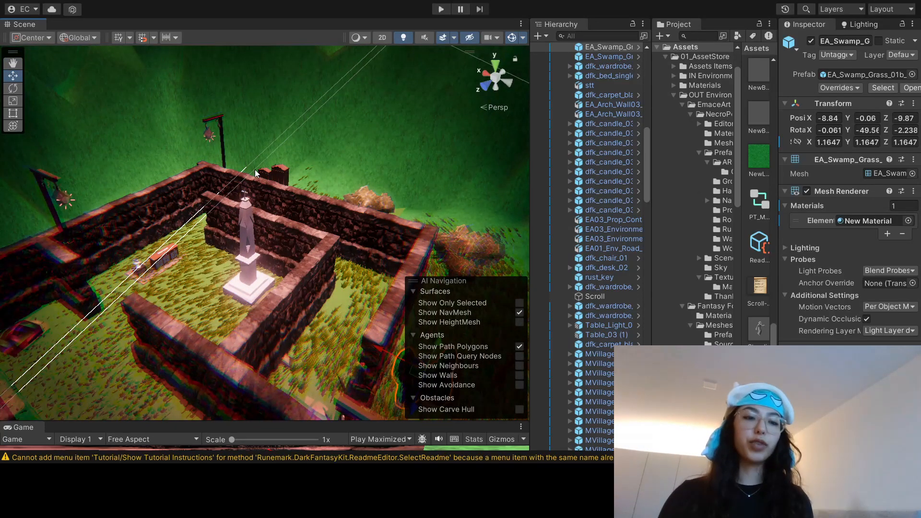
{"action": "right_click_drag", "start_coordinate": [255, 169], "coordinate": [184, 133]}
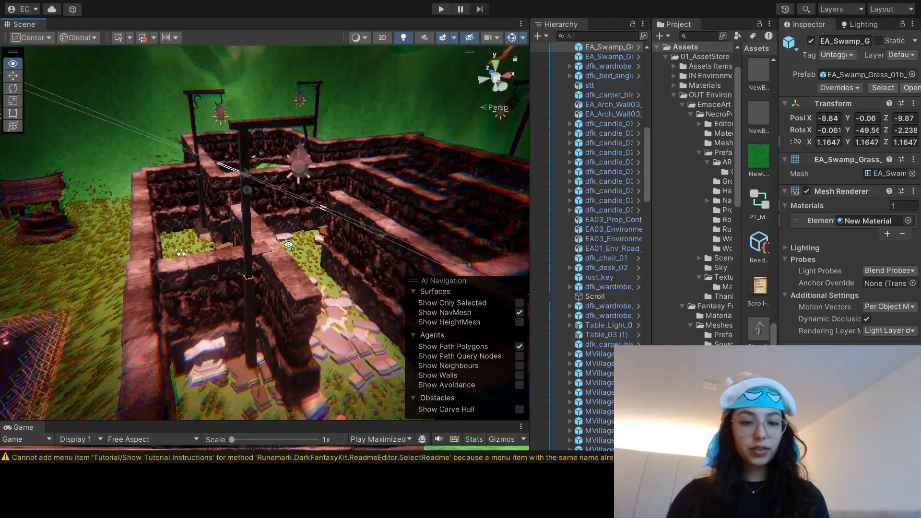
{"action": "right_click_drag", "start_coordinate": [230, 230], "coordinate": [356, 269]}
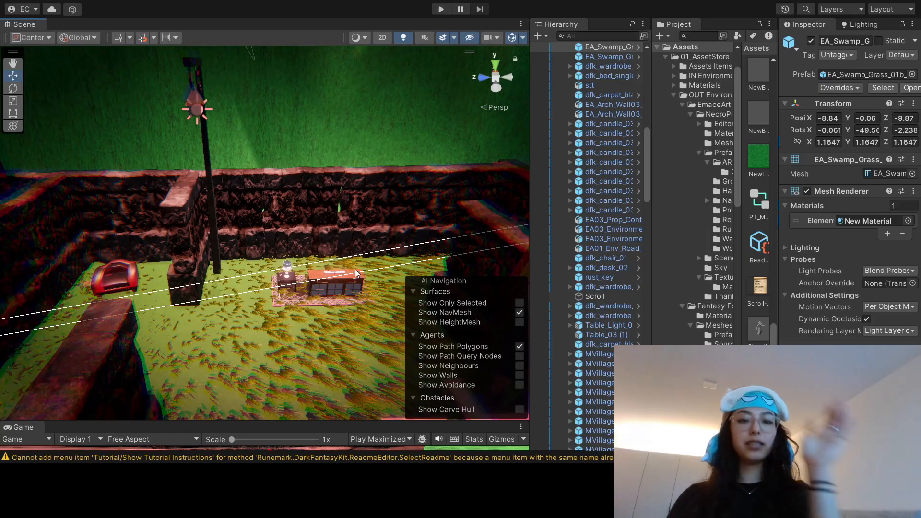
Step: Inspect the wall segments behind the courtyard cabinet, the terrain and the fenced graveyard around the big tree
{"action": "left_click", "coordinate": [350, 194]}
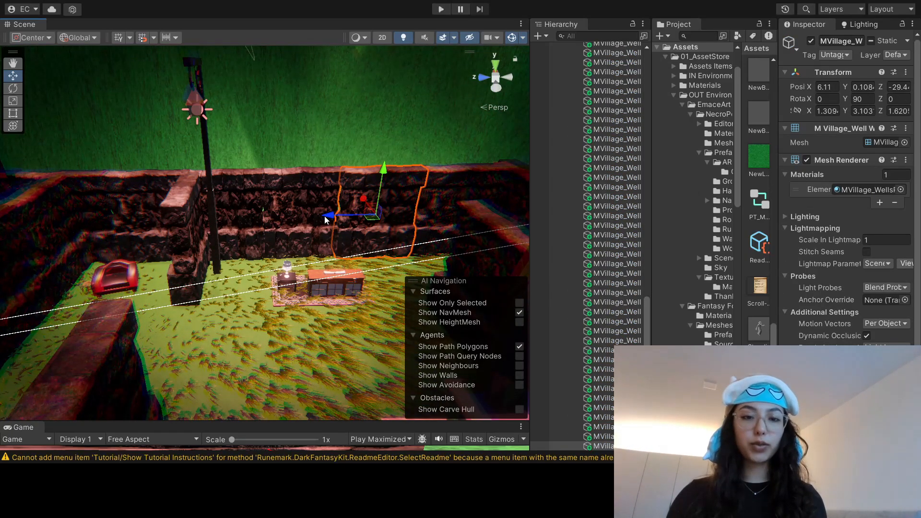
{"action": "middle_click_drag", "start_coordinate": [360, 193], "coordinate": [355, 229]}
{"action": "scroll", "coordinate": [298, 255], "scroll_direction": "down", "scroll_amount": 2}
{"action": "left_click", "coordinate": [277, 279]}
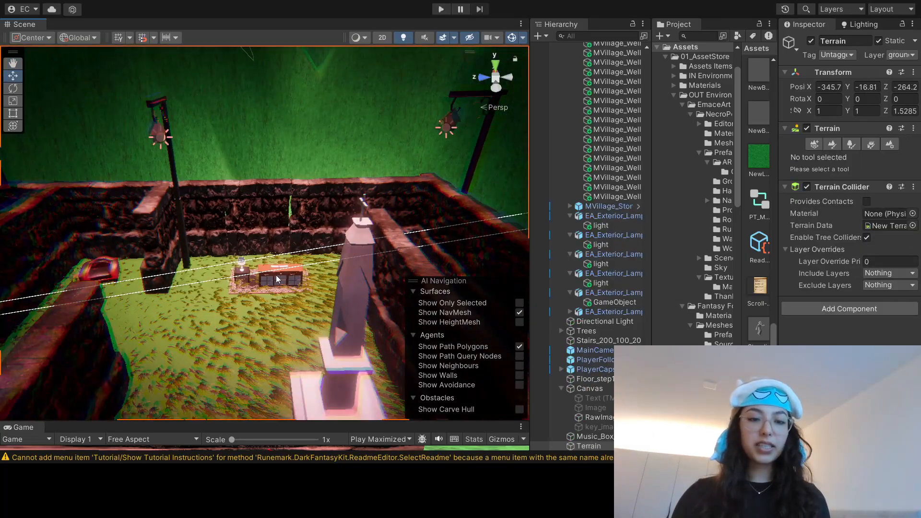
{"action": "middle_click_drag", "start_coordinate": [275, 269], "coordinate": [328, 233]}
{"action": "right_click_drag", "start_coordinate": [327, 233], "coordinate": [286, 187]}
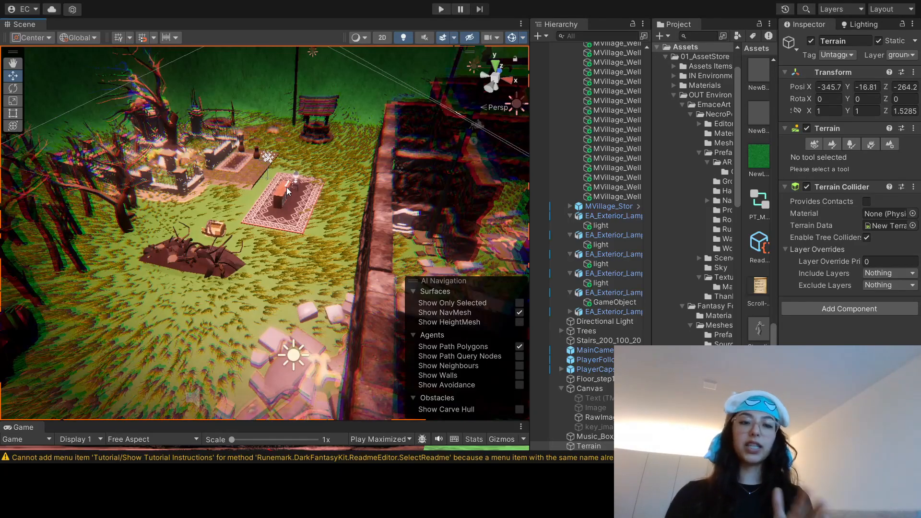
{"action": "right_click_drag", "start_coordinate": [286, 187], "coordinate": [290, 210]}
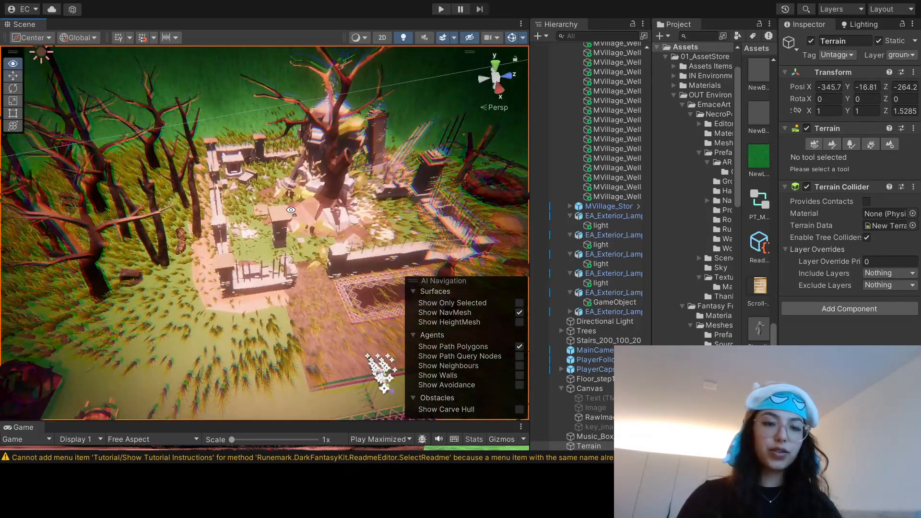
{"action": "middle_click_drag", "start_coordinate": [290, 210], "coordinate": [237, 216]}
{"action": "scroll", "coordinate": [309, 192], "scroll_direction": "up", "scroll_amount": 2}
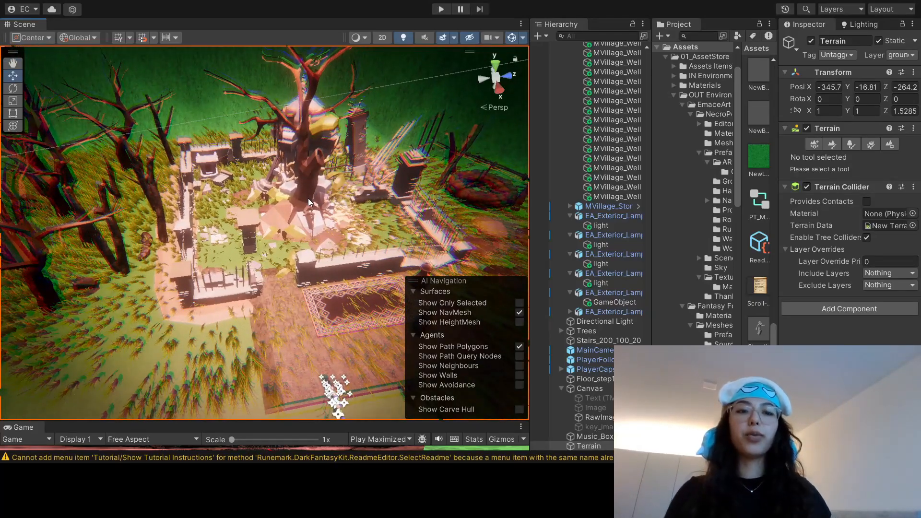
{"action": "right_click_drag", "start_coordinate": [307, 199], "coordinate": [281, 184]}
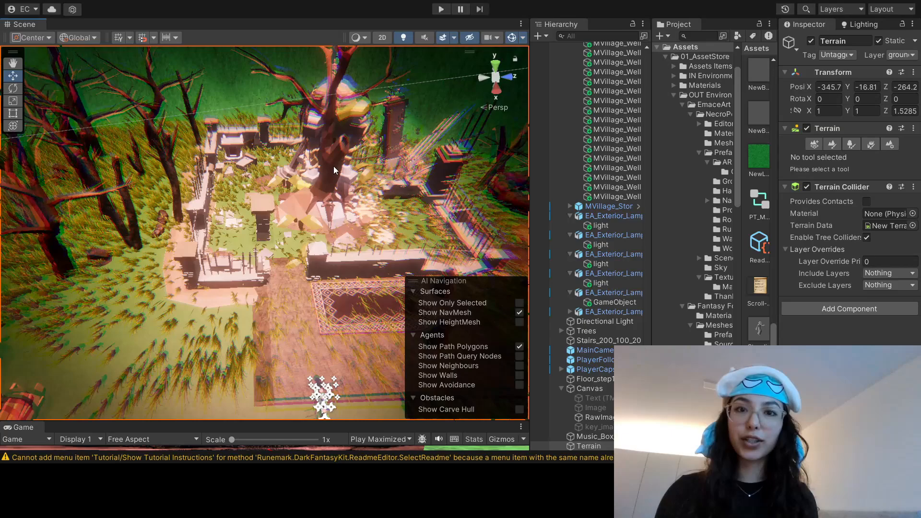
{"action": "right_click_drag", "start_coordinate": [334, 168], "coordinate": [300, 169]}
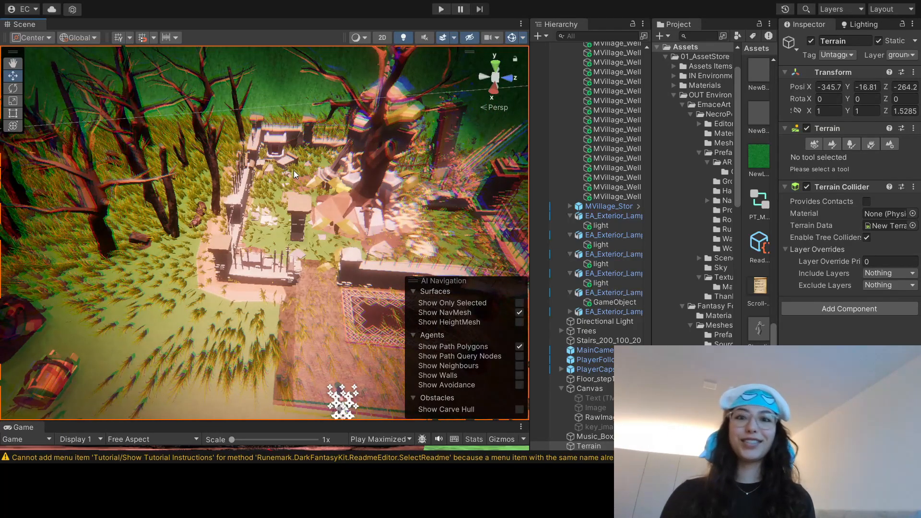
Step: Survey the bare tree grove, its lamp light, the finished maze walls and the open ground beside the graves
{"action": "right_click_drag", "start_coordinate": [311, 163], "coordinate": [384, 144]}
{"action": "scroll", "coordinate": [390, 171], "scroll_direction": "down", "scroll_amount": 5}
{"action": "scroll", "coordinate": [189, 267], "scroll_direction": "up", "scroll_amount": 4}
{"action": "right_click_drag", "start_coordinate": [144, 269], "coordinate": [180, 309]}
{"action": "scroll", "coordinate": [188, 267], "scroll_direction": "down", "scroll_amount": 3}
{"action": "scroll", "coordinate": [189, 267], "scroll_direction": "up", "scroll_amount": 3}
{"action": "scroll", "coordinate": [189, 266], "scroll_direction": "down", "scroll_amount": 3}
{"action": "middle_click_drag", "start_coordinate": [180, 309], "coordinate": [160, 324]}
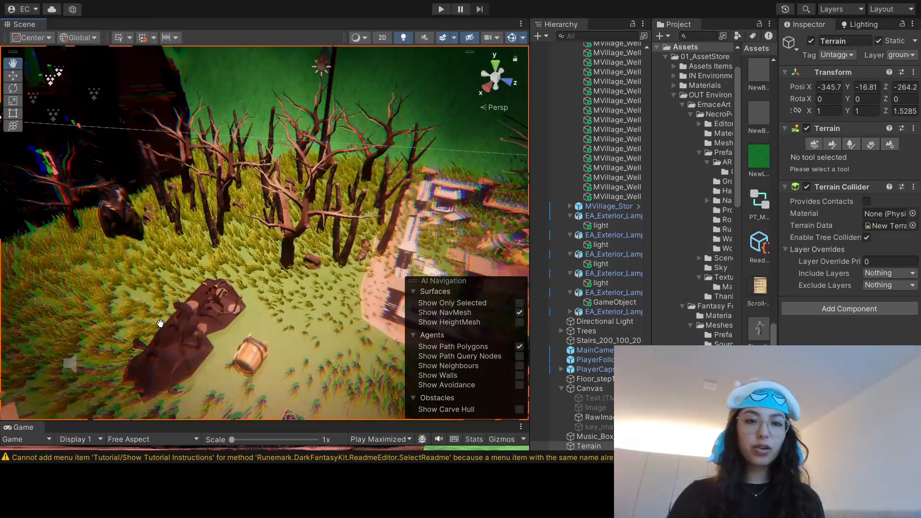
{"action": "left_click", "coordinate": [318, 66]}
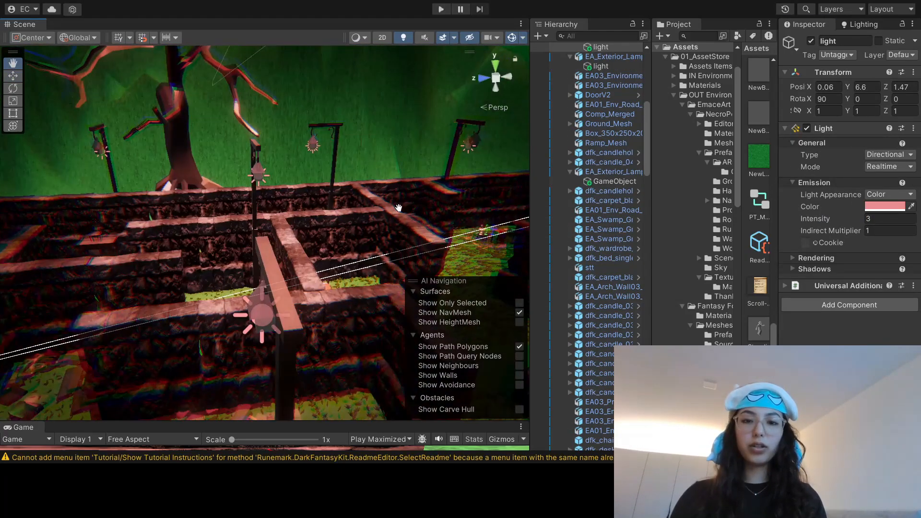
{"action": "middle_click_drag", "start_coordinate": [398, 208], "coordinate": [161, 197]}
{"action": "scroll", "coordinate": [243, 193], "scroll_direction": "down", "scroll_amount": 3}
{"action": "right_click_drag", "start_coordinate": [242, 194], "coordinate": [407, 200]}
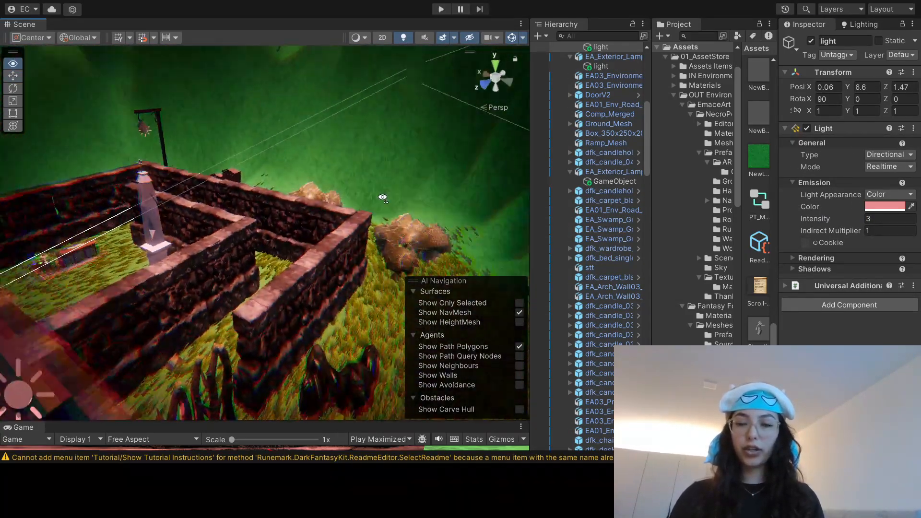
{"action": "left_click", "coordinate": [303, 290]}
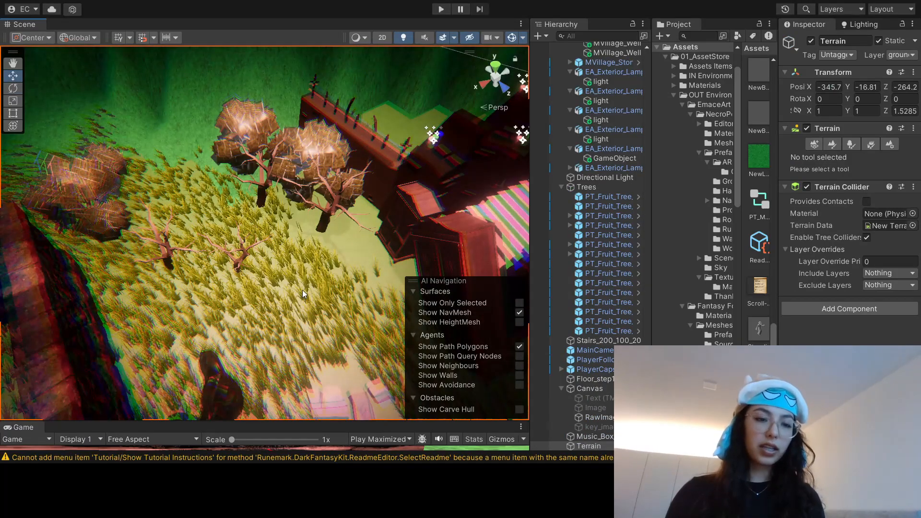
{"action": "right_click_drag", "start_coordinate": [302, 289], "coordinate": [386, 230]}
{"action": "right_click_drag", "start_coordinate": [310, 268], "coordinate": [340, 256]}
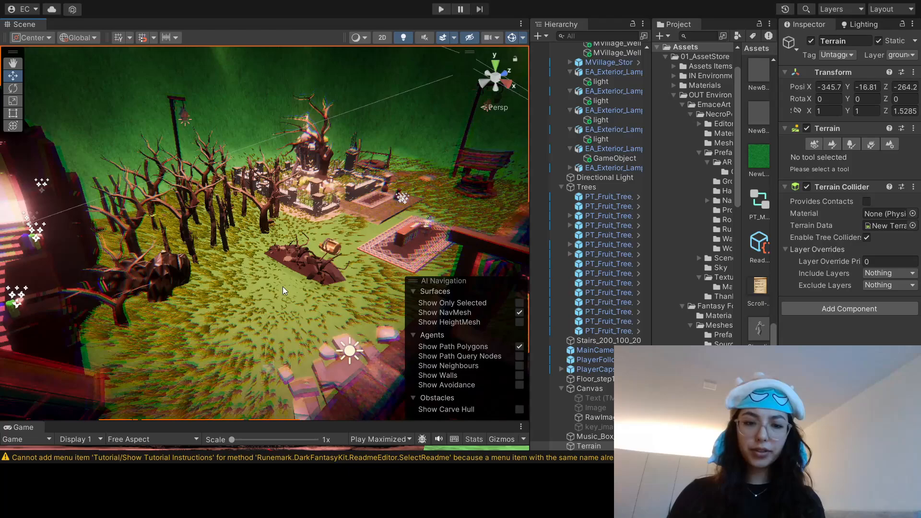
{"action": "right_click_drag", "start_coordinate": [283, 286], "coordinate": [363, 263]}
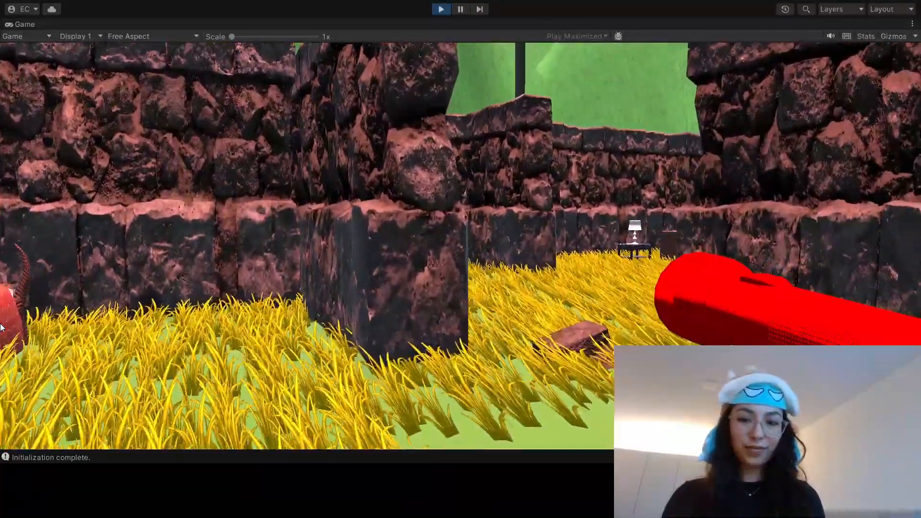
Step: Playtest the scene by walking through the maze past the red armchair to the cabinet and the outer stone wall
{"action": "key", "text": "w"}
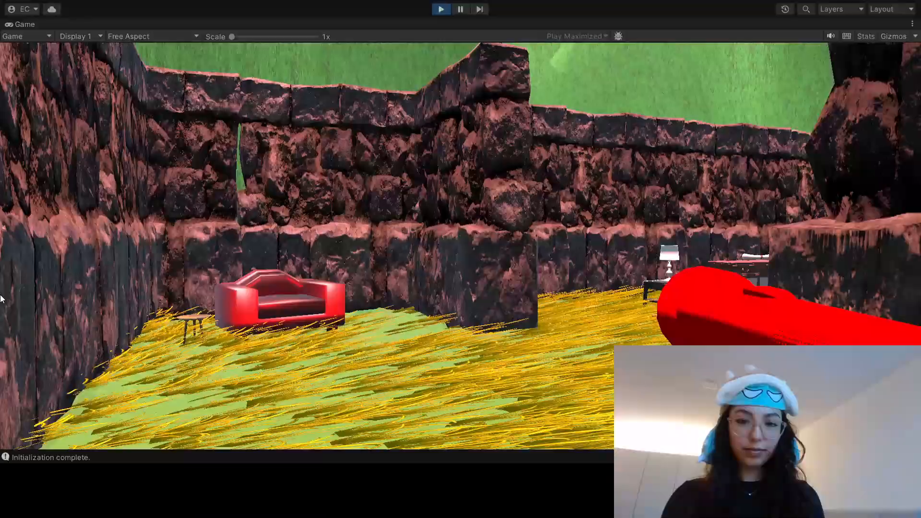
{"action": "key", "text": "w"}
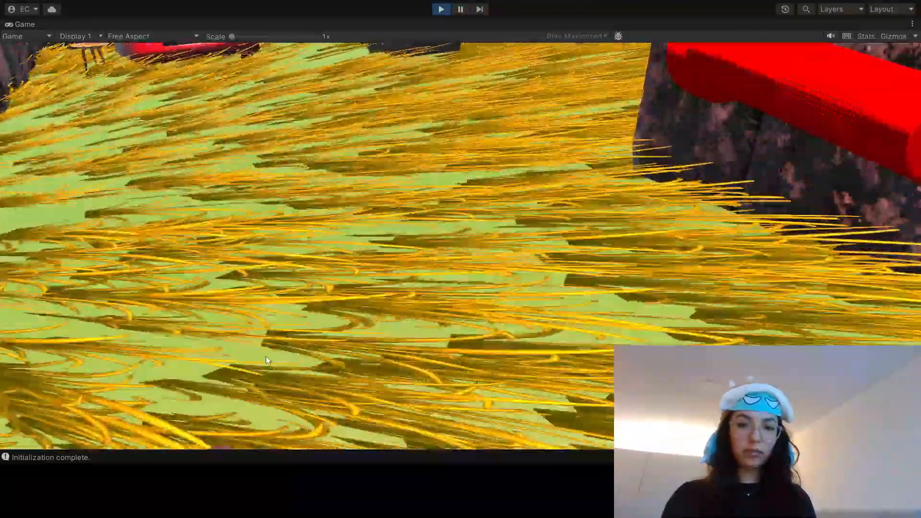
{"action": "key", "text": "w"}
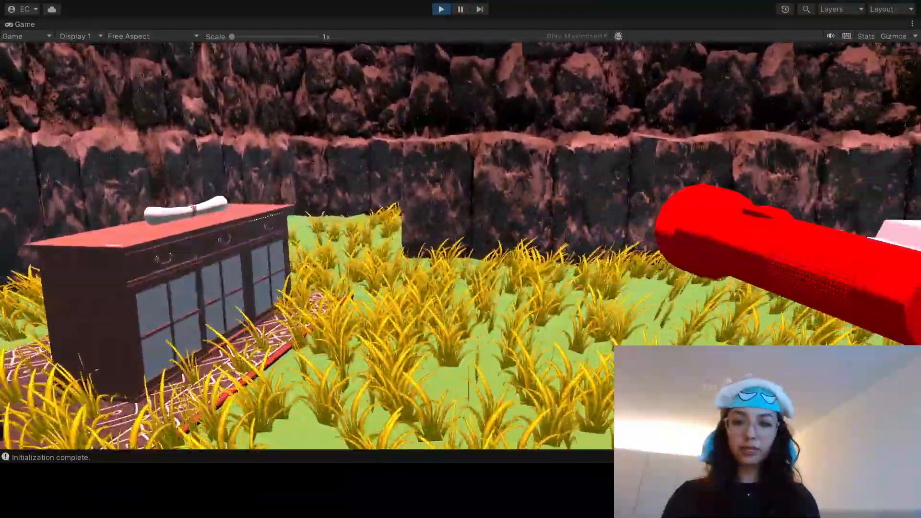
{"action": "key", "text": "w"}
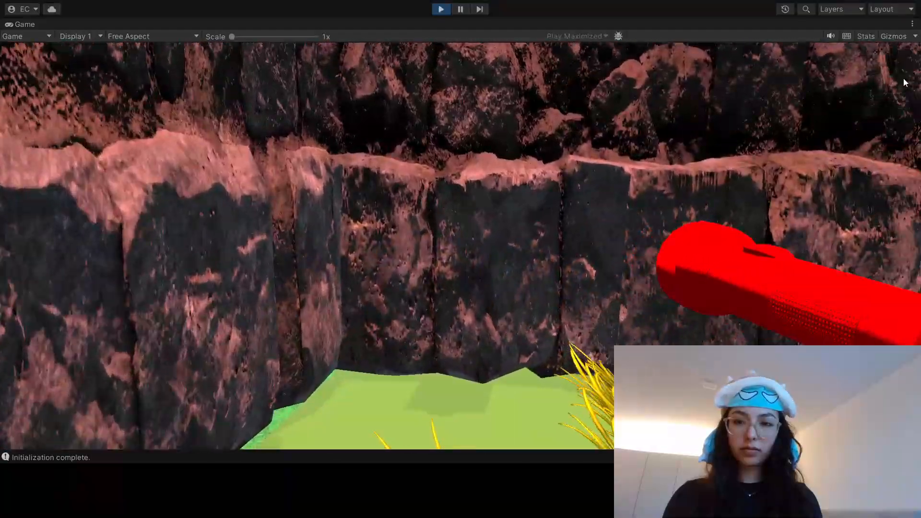
Step: Playtest the walk along the maze's outer stone walls to the broken paving and tree trunks, and end the playtest
{"action": "key", "text": "w"}
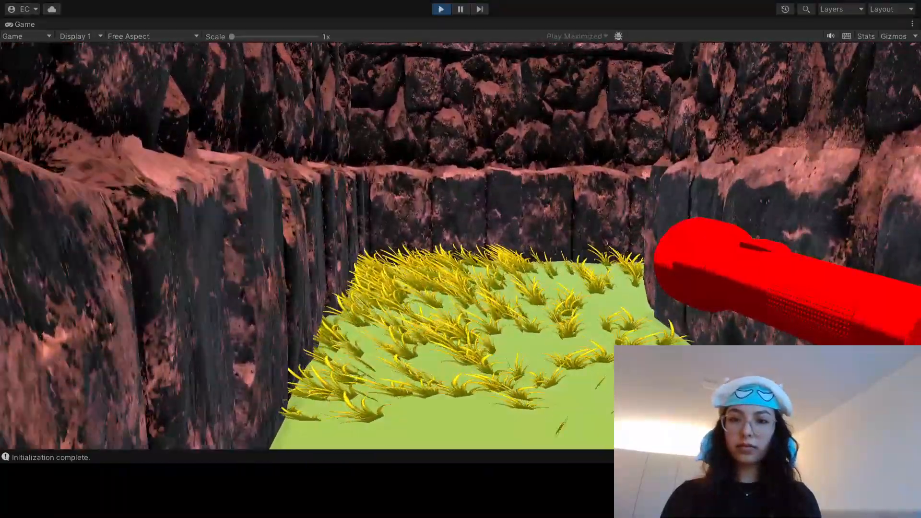
{"action": "key", "text": "w"}
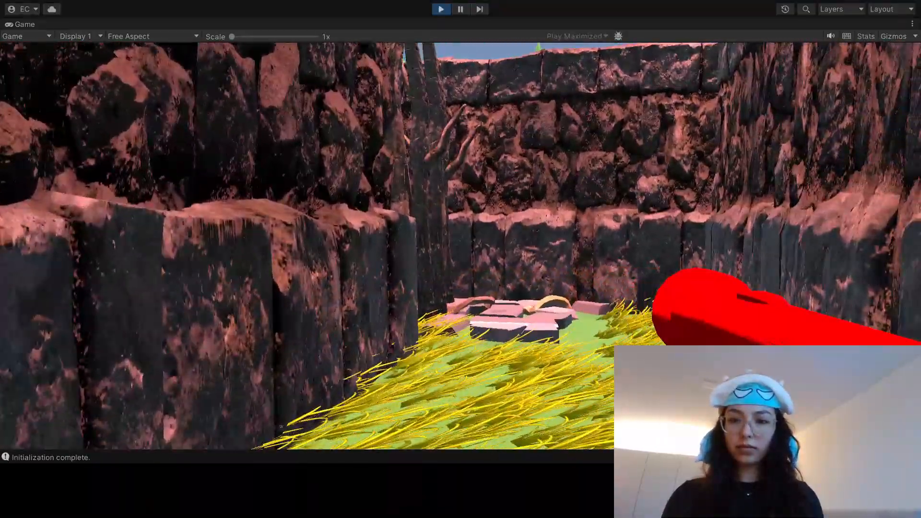
{"action": "key", "text": "w"}
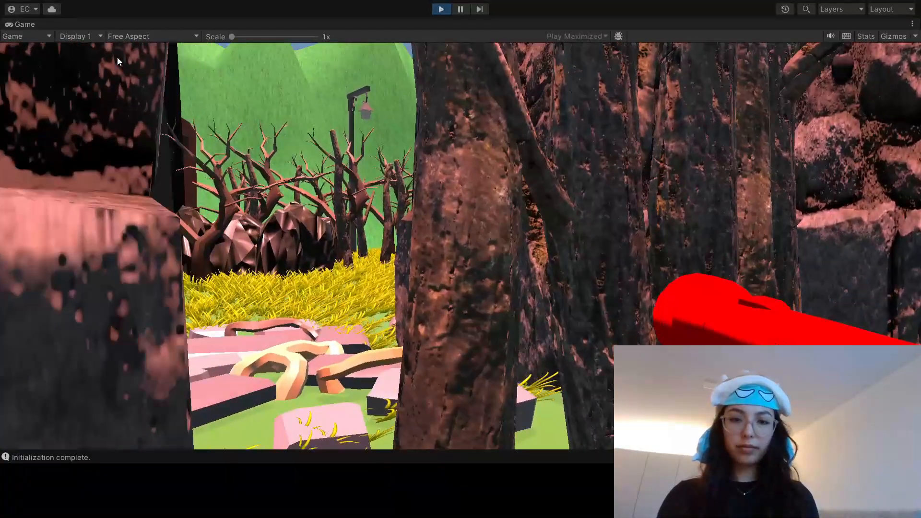
{"action": "key", "text": "ctrl+p"}
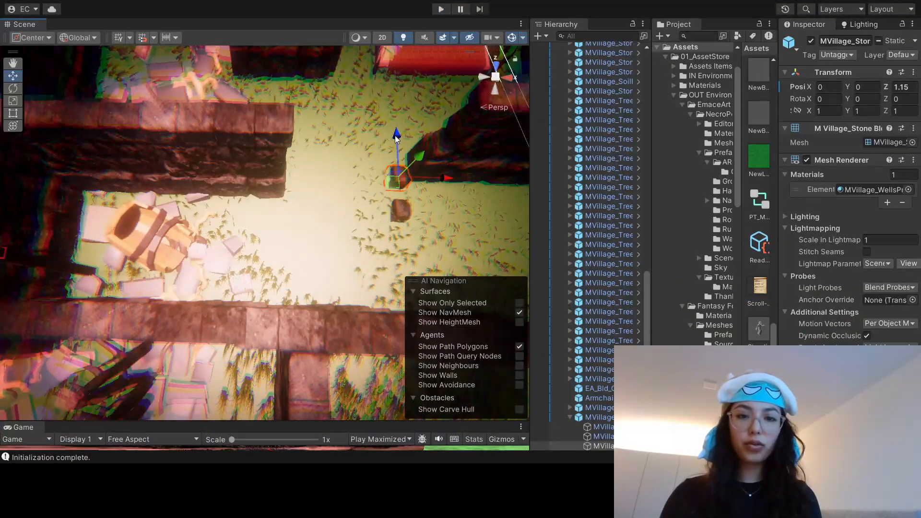
Step: Place loose stone blocks on the open ground between the maze walls near the barrel
{"action": "left_click", "coordinate": [397, 206]}
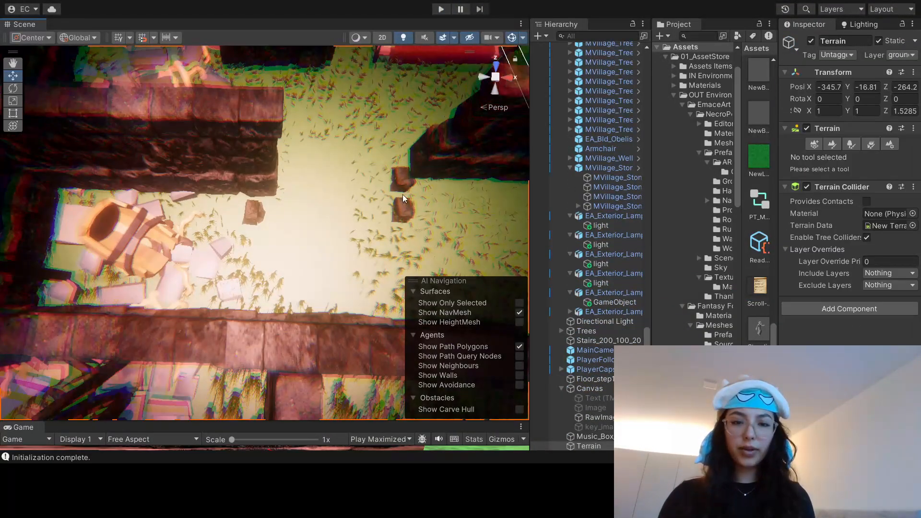
{"action": "left_click", "coordinate": [402, 204]}
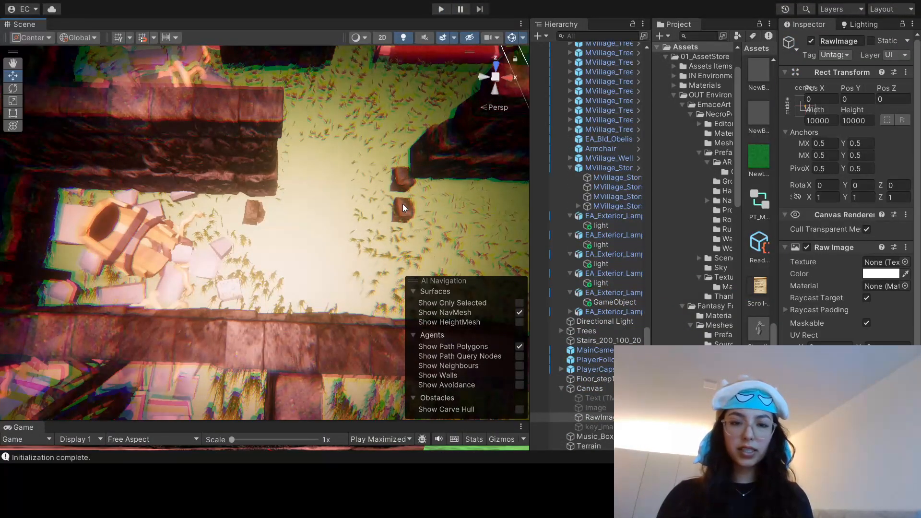
{"action": "left_click", "coordinate": [402, 204]}
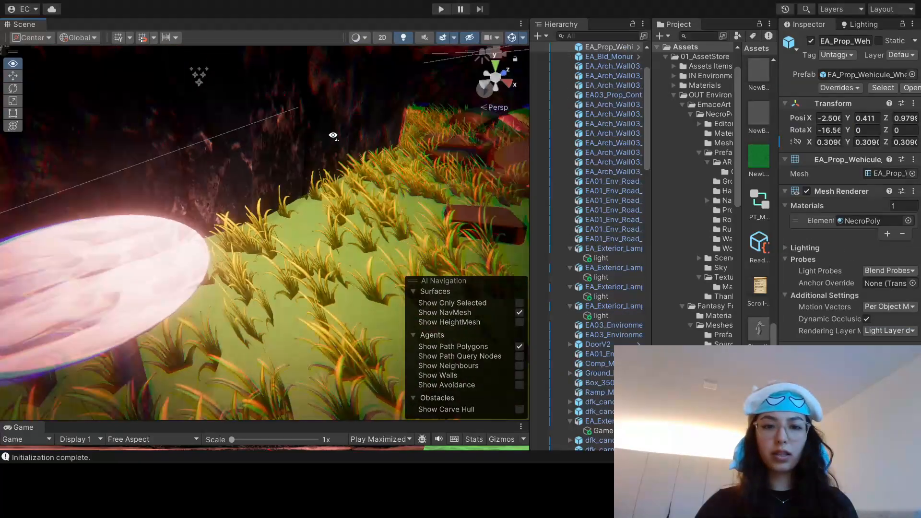
Step: Move the round table standing in the grass along the X axis to -3.921
{"action": "right_click_drag", "start_coordinate": [333, 136], "coordinate": [175, 190]}
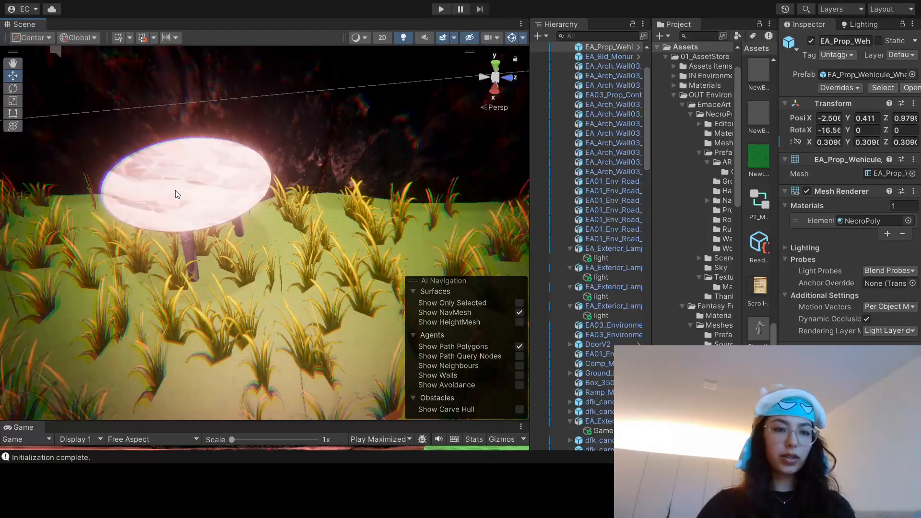
{"action": "left_click", "coordinate": [244, 187]}
{"action": "right_click_drag", "start_coordinate": [243, 187], "coordinate": [240, 217]}
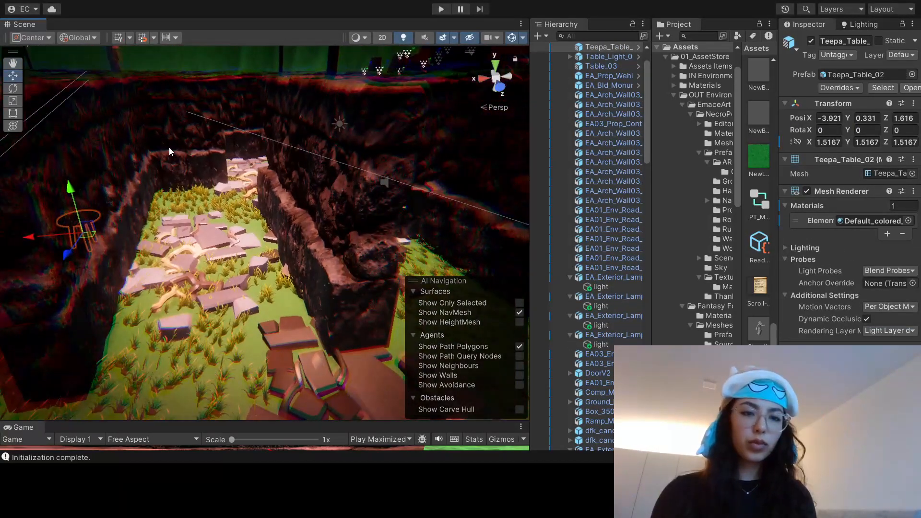
Step: Set the white monument block on the rubble in the walled alcove beside the maze's dividing wall
{"action": "middle_click_drag", "start_coordinate": [169, 152], "coordinate": [65, 148]}
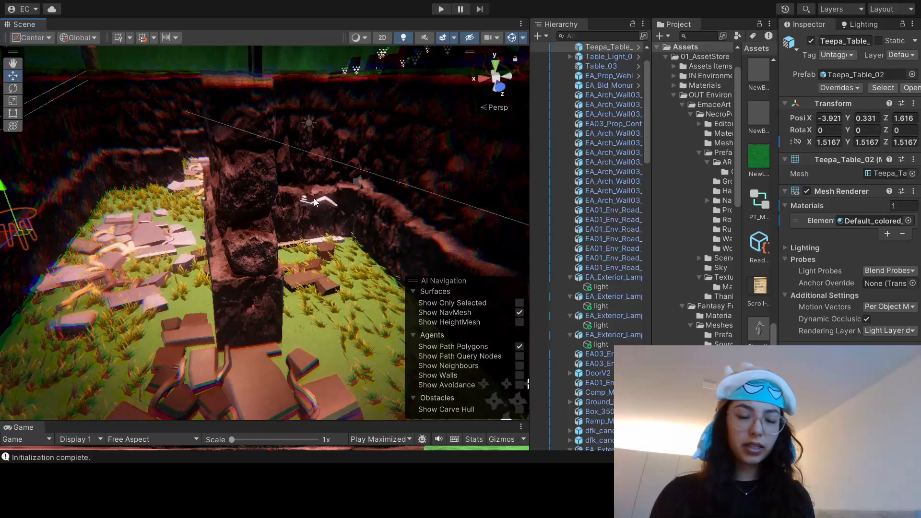
{"action": "left_click", "coordinate": [363, 264]}
{"action": "middle_click_drag", "start_coordinate": [363, 264], "coordinate": [329, 256]}
{"action": "left_click", "coordinate": [324, 248]}
{"action": "left_click", "coordinate": [312, 259]}
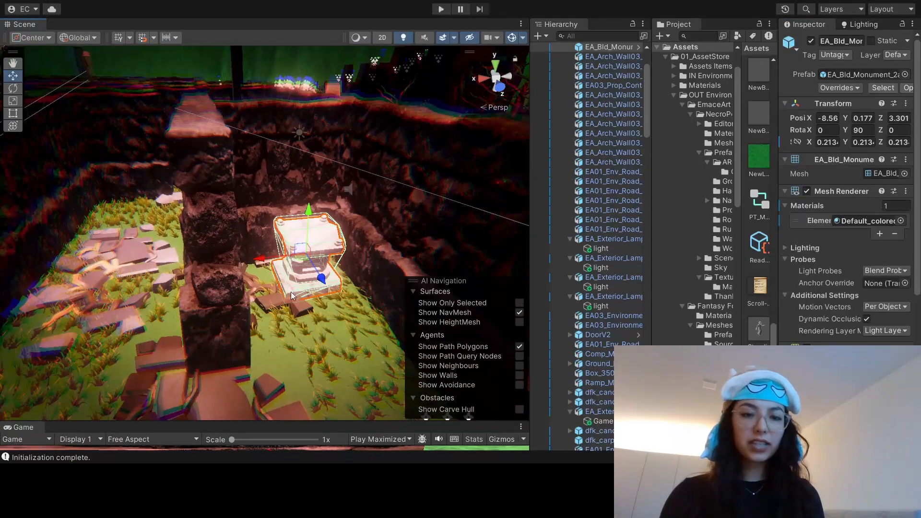
{"action": "left_click", "coordinate": [298, 310]}
{"action": "middle_click_drag", "start_coordinate": [297, 310], "coordinate": [290, 280]}
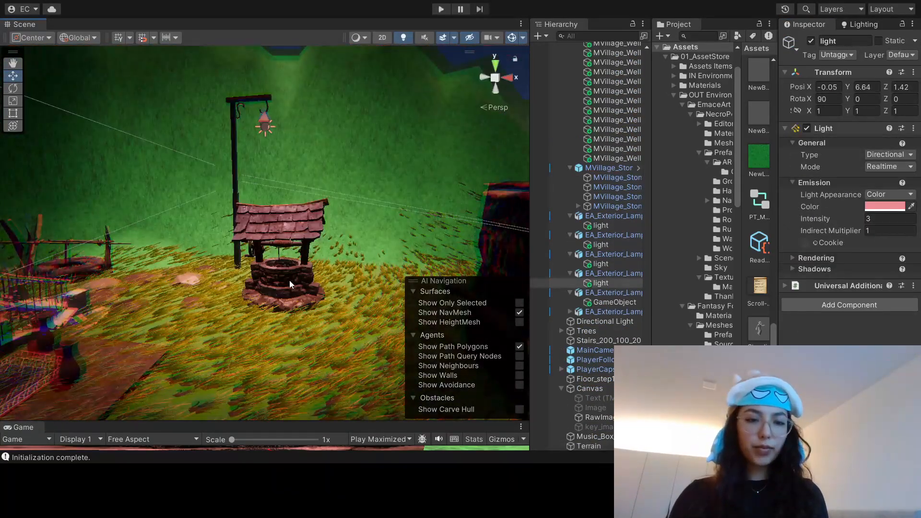
Step: Inspect the roofed stone well beneath the lamp post, the second well nearby and the surrounding terrain
{"action": "left_click", "coordinate": [289, 280]}
{"action": "left_click", "coordinate": [88, 267]}
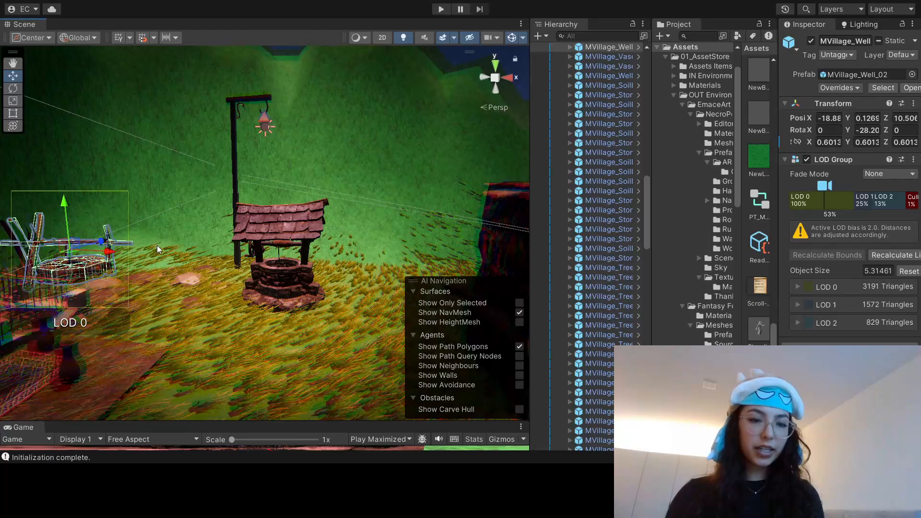
{"action": "left_click", "coordinate": [267, 285]}
{"action": "left_click", "coordinate": [238, 329]}
{"action": "scroll", "coordinate": [253, 289], "scroll_direction": "up", "scroll_amount": 3}
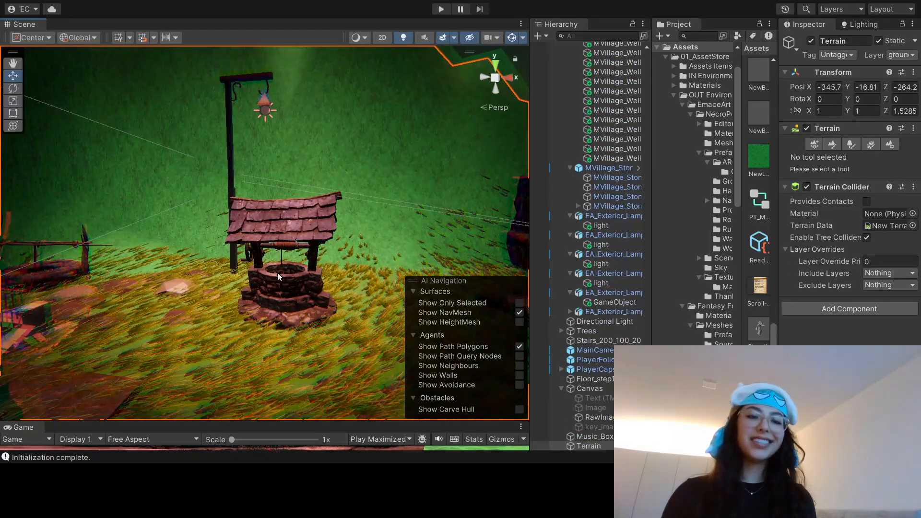
{"action": "scroll", "coordinate": [278, 271], "scroll_direction": "up", "scroll_amount": 5}
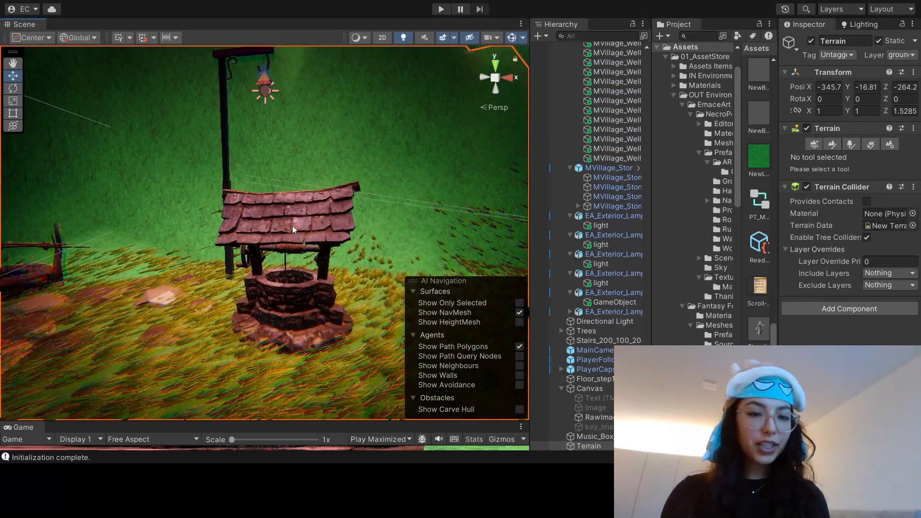
{"action": "left_click", "coordinate": [292, 226]}
{"action": "left_click", "coordinate": [264, 363]}
{"action": "scroll", "coordinate": [286, 272], "scroll_direction": "up", "scroll_amount": 1}
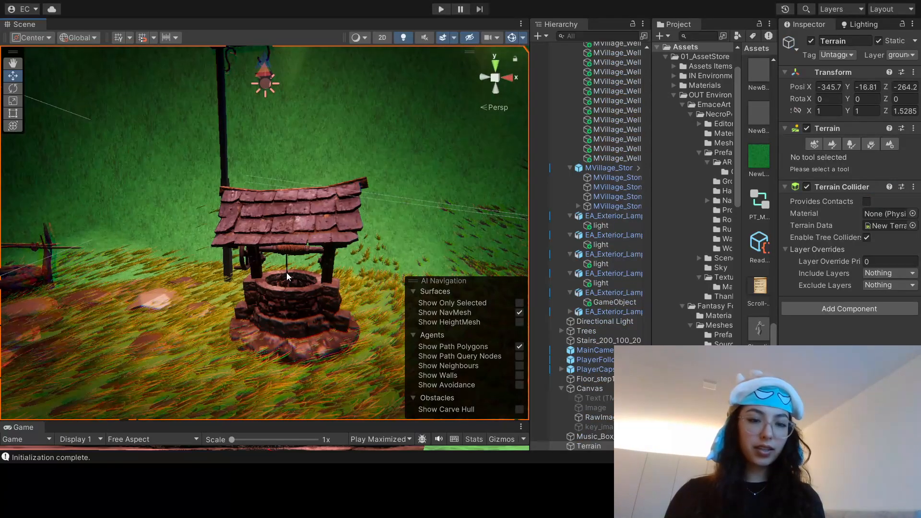
Step: Examine the roofed well up close, from its shingles to the rope winch and stone rim
{"action": "right_click_drag", "start_coordinate": [290, 261], "coordinate": [278, 296]}
{"action": "middle_click_drag", "start_coordinate": [274, 360], "coordinate": [289, 374]}
{"action": "left_click", "coordinate": [290, 251]}
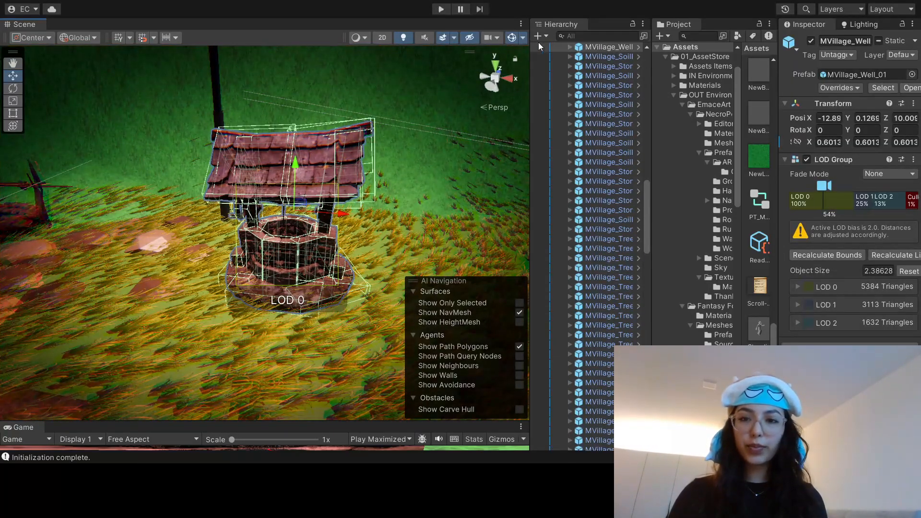
{"action": "scroll", "coordinate": [342, 208], "scroll_direction": "up", "scroll_amount": 2}
{"action": "left_click", "coordinate": [298, 348]}
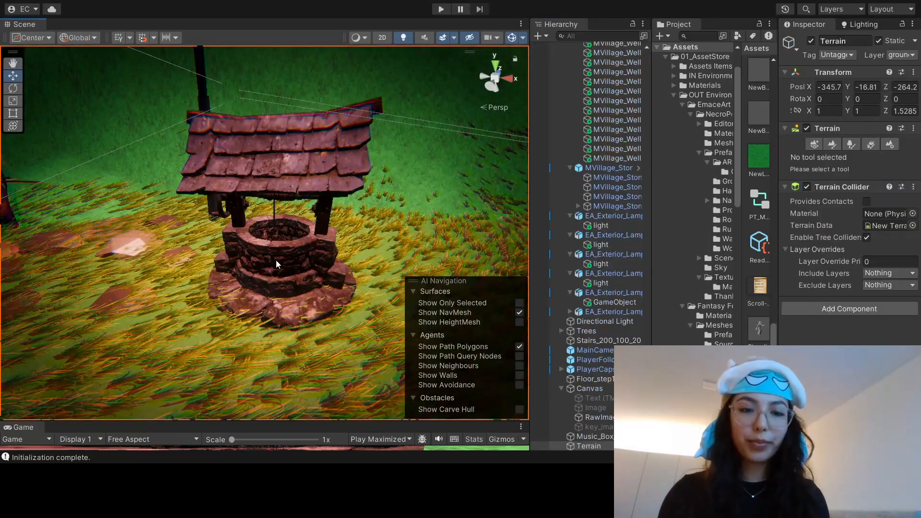
{"action": "scroll", "coordinate": [284, 243], "scroll_direction": "up", "scroll_amount": 5}
{"action": "mouse_move", "coordinate": [328, 231]}
{"action": "middle_mouse_down"}
{"action": "mouse_move", "coordinate": [320, 287]}
{"action": "mouse_move", "coordinate": [340, 240]}
{"action": "middle_mouse_up"}
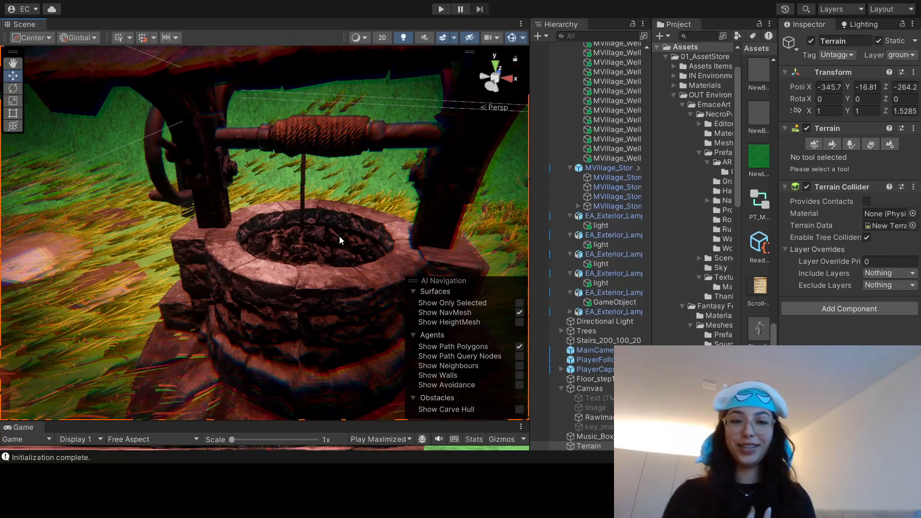
{"action": "scroll", "coordinate": [339, 246], "scroll_direction": "down", "scroll_amount": 3}
Step: Shift the candleholder standing near the patterned carpet along the X axis
{"action": "right_click_drag", "start_coordinate": [339, 249], "coordinate": [307, 211]}
{"action": "middle_click_drag", "start_coordinate": [307, 212], "coordinate": [372, 235]}
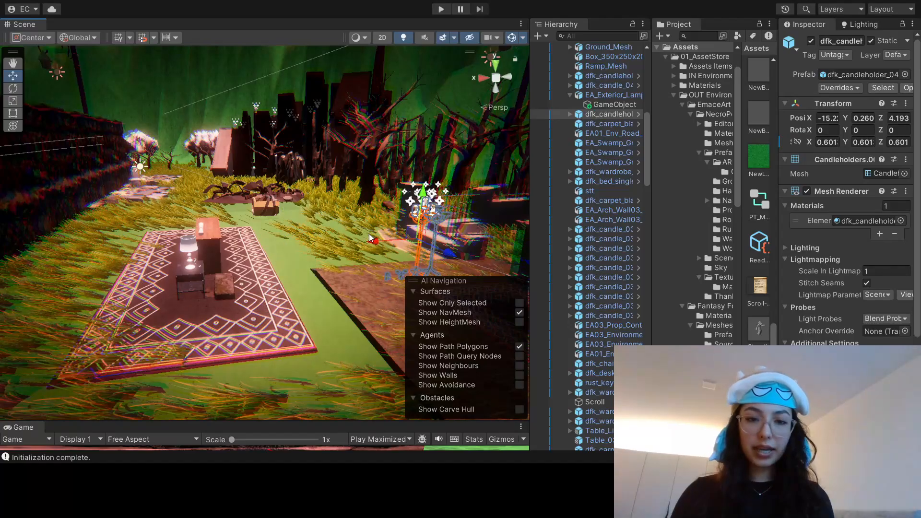
{"action": "left_click_drag", "start_coordinate": [369, 234], "coordinate": [419, 241], "text": "alt"}
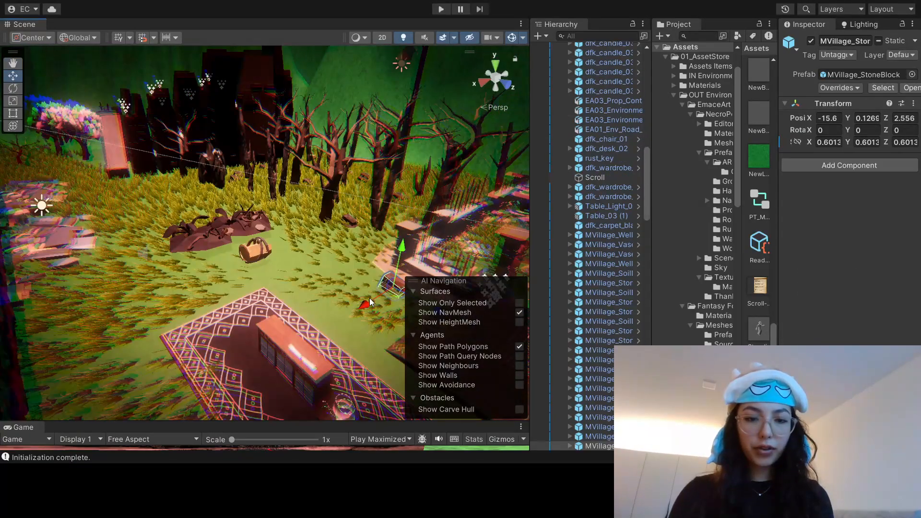
Step: Move the stone block between the dark rock pile and the barrel along the X axis
{"action": "right_click_drag", "start_coordinate": [369, 298], "coordinate": [226, 368]}
{"action": "left_click_drag", "start_coordinate": [212, 224], "coordinate": [229, 219]}
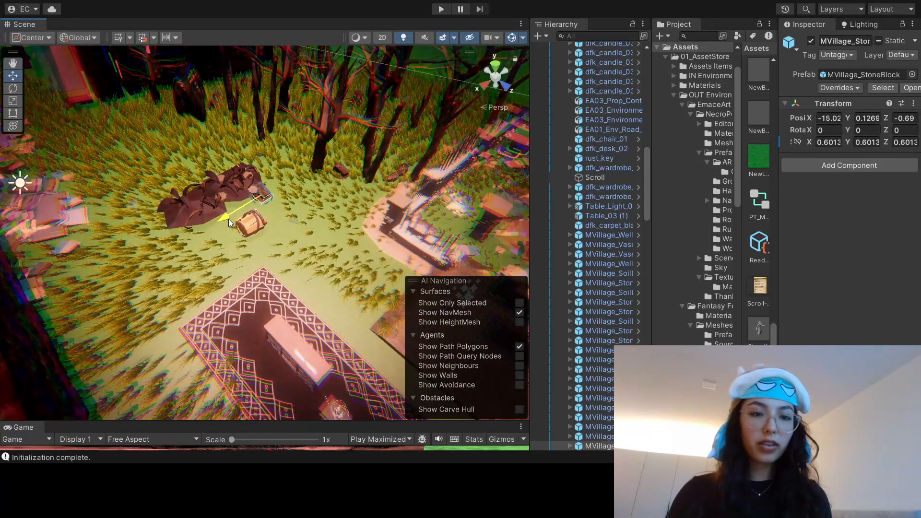
{"action": "left_click", "coordinate": [283, 226]}
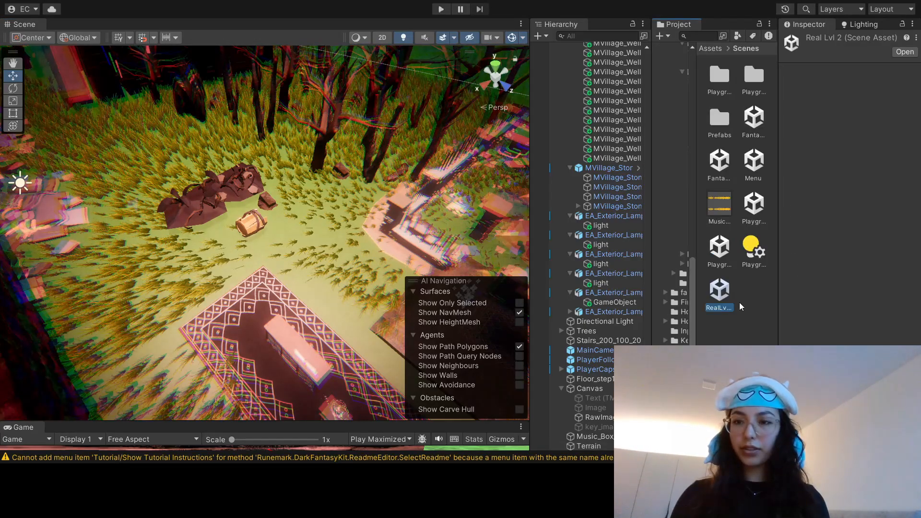
Step: Open the Real Lvl 2 1 scene from the project's Scenes folder
{"action": "left_click", "coordinate": [754, 295]}
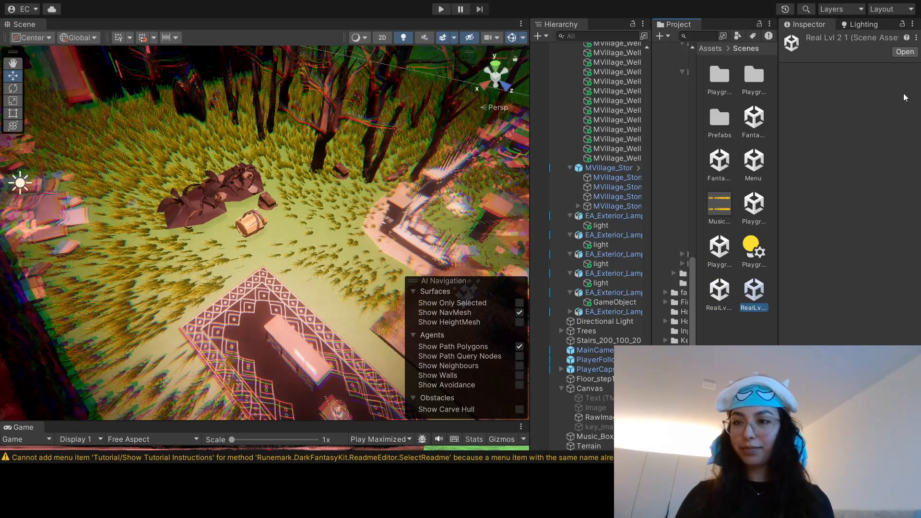
{"action": "double_click", "coordinate": [754, 291]}
Step: Move the small black carpet beside the brick tunnel along the Z axis and select the nearby table and table lamp together
{"action": "left_click", "coordinate": [274, 245]}
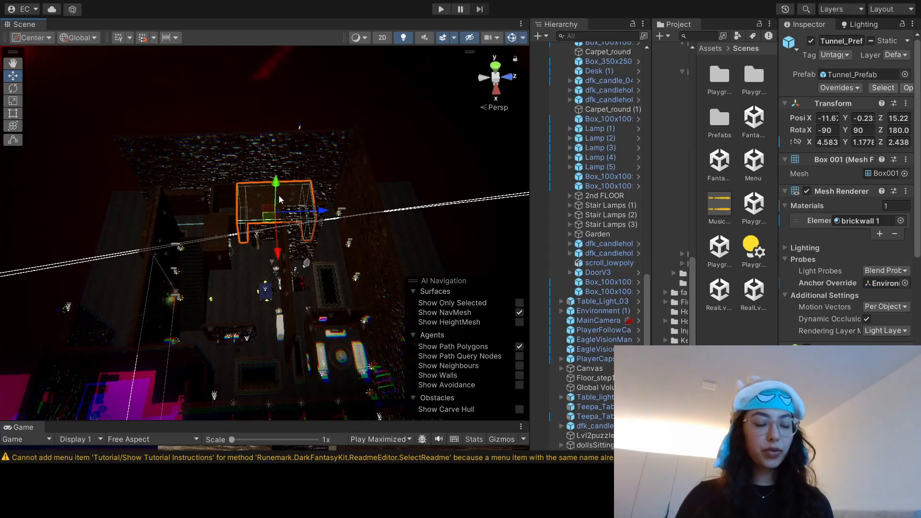
{"action": "middle_click_drag", "start_coordinate": [307, 288], "coordinate": [268, 254]}
{"action": "left_click", "coordinate": [279, 257]}
{"action": "left_click", "coordinate": [270, 214]}
{"action": "left_click", "coordinate": [281, 256]}
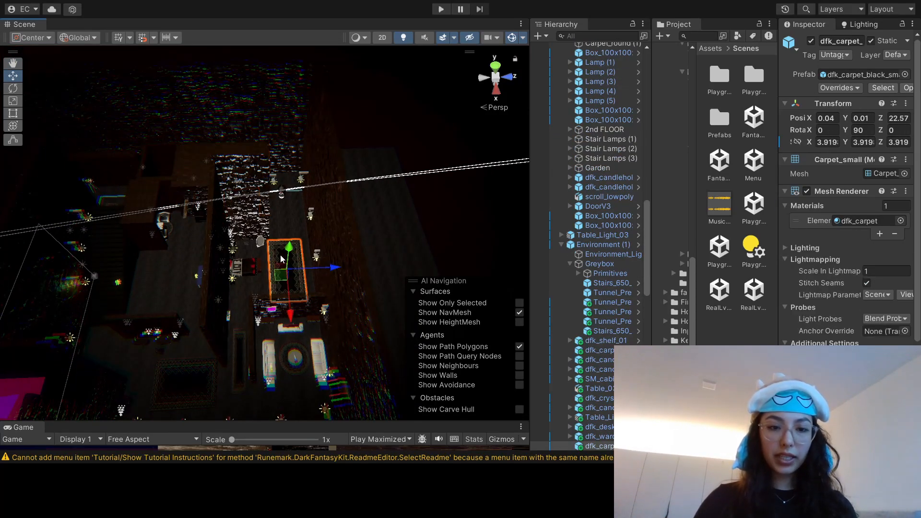
{"action": "left_click_drag", "start_coordinate": [331, 267], "coordinate": [449, 242]}
{"action": "left_click", "coordinate": [233, 224], "text": "shift"}
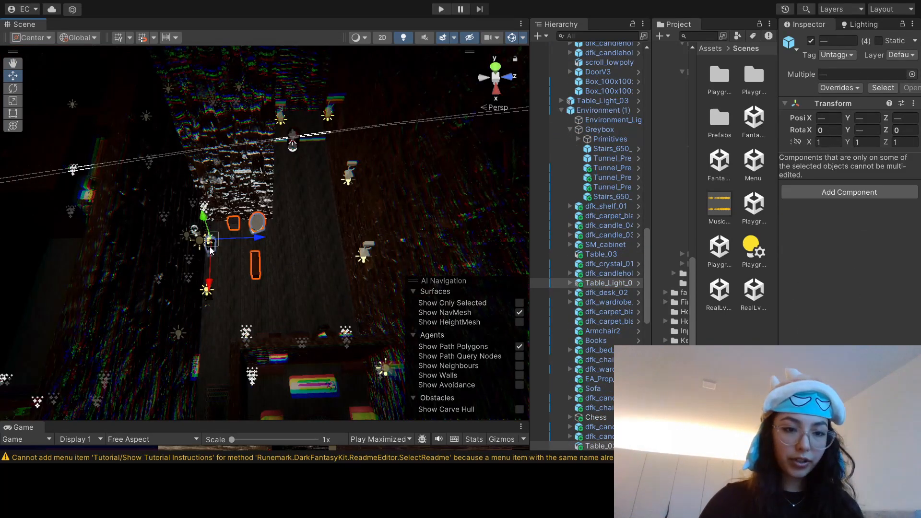
{"action": "left_click", "coordinate": [232, 269]}
Step: Group doll 1, doll 2 and doll 3 under a parent object named DOLLS
{"action": "left_click", "coordinate": [594, 408]}
{"action": "right_click", "coordinate": [594, 407]}
{"action": "left_click", "coordinate": [612, 160]}
{"action": "type", "text": "DOLLS"}
{"action": "key", "text": "Return"}
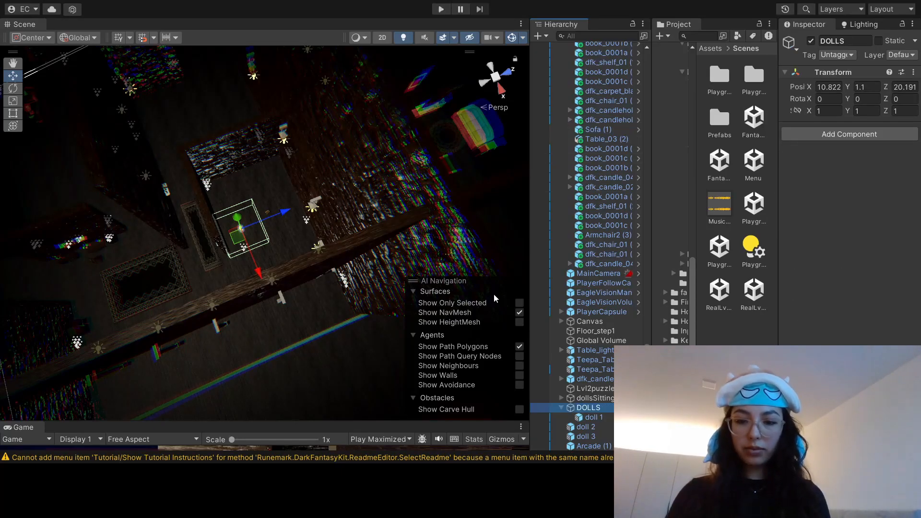
{"action": "left_click_drag", "start_coordinate": [586, 427], "coordinate": [594, 408]}
{"action": "left_click_drag", "start_coordinate": [587, 436], "coordinate": [594, 407]}
{"action": "left_click", "coordinate": [561, 408]}
Step: Examine the arcade machine and the wall shelf that holds the books and crystals
{"action": "left_click", "coordinate": [277, 277]}
{"action": "left_click", "coordinate": [604, 436]}
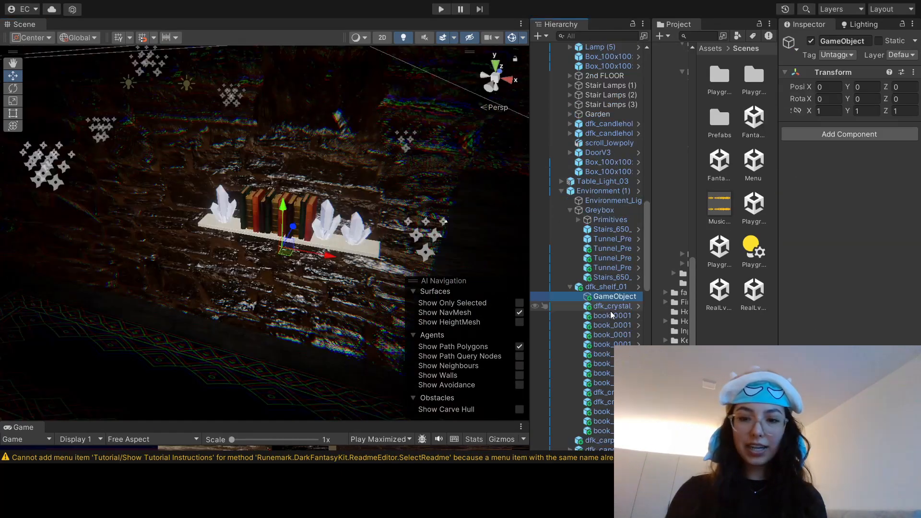
{"action": "left_click", "coordinate": [610, 309]}
{"action": "left_click", "coordinate": [611, 317]}
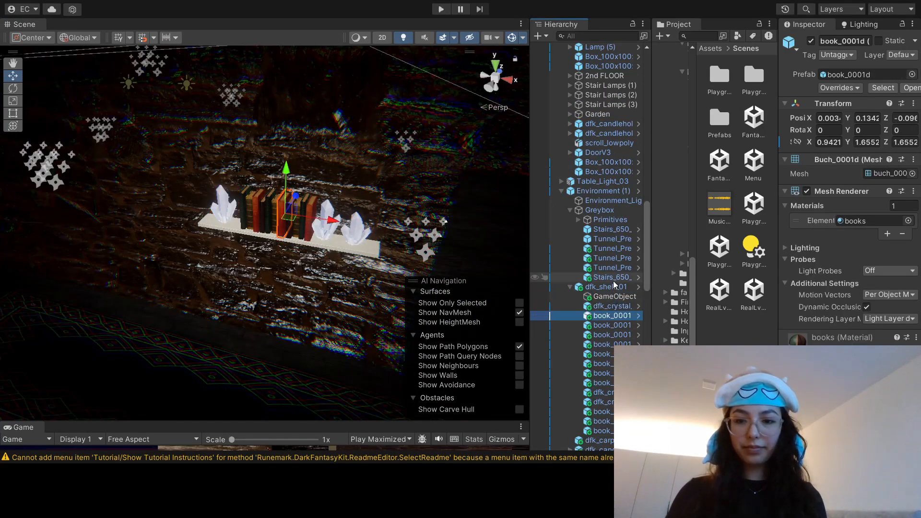
{"action": "left_click", "coordinate": [607, 287]}
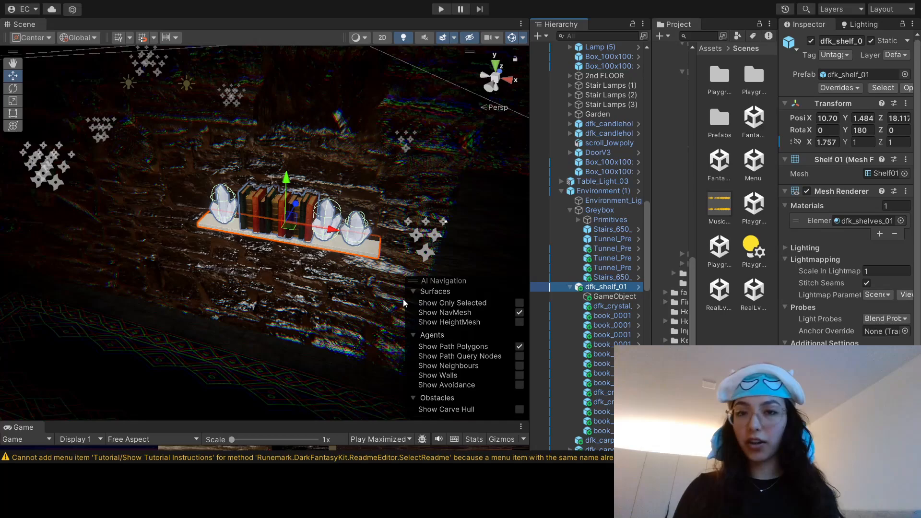
{"action": "key", "text": "Left"}
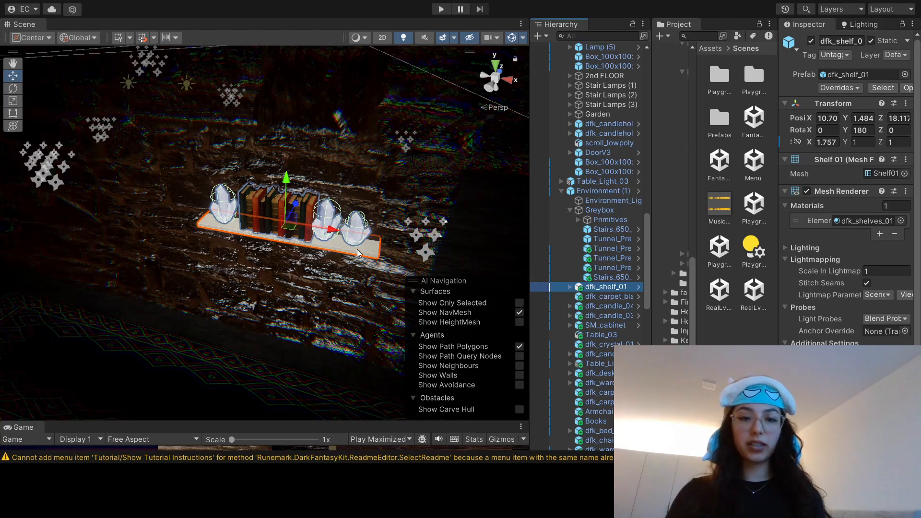
{"action": "scroll", "coordinate": [357, 249], "scroll_direction": "up", "scroll_amount": 4}
{"action": "left_click_drag", "start_coordinate": [347, 257], "coordinate": [355, 221], "text": "alt"}
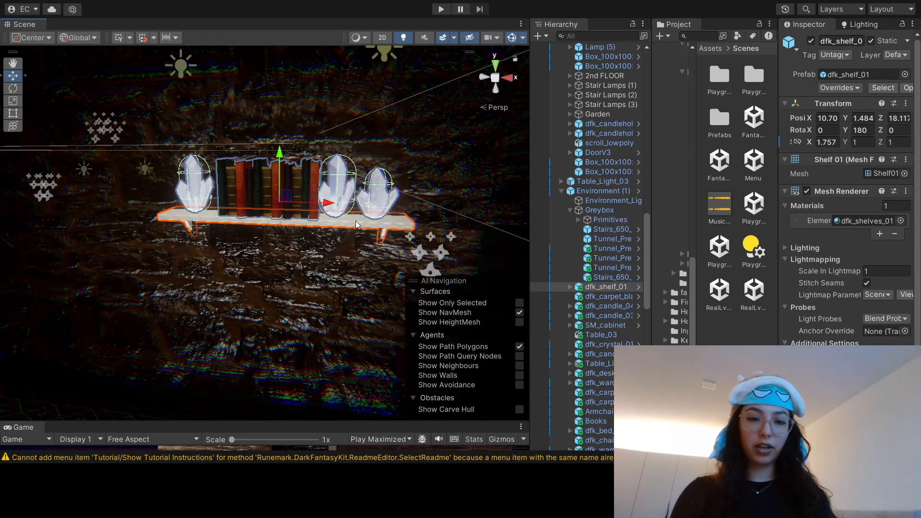
Step: Inspect the individual books and crystals nested under dfk_shelf_01, collapse the group and focus on the whole shelf
{"action": "left_click", "coordinate": [570, 287]}
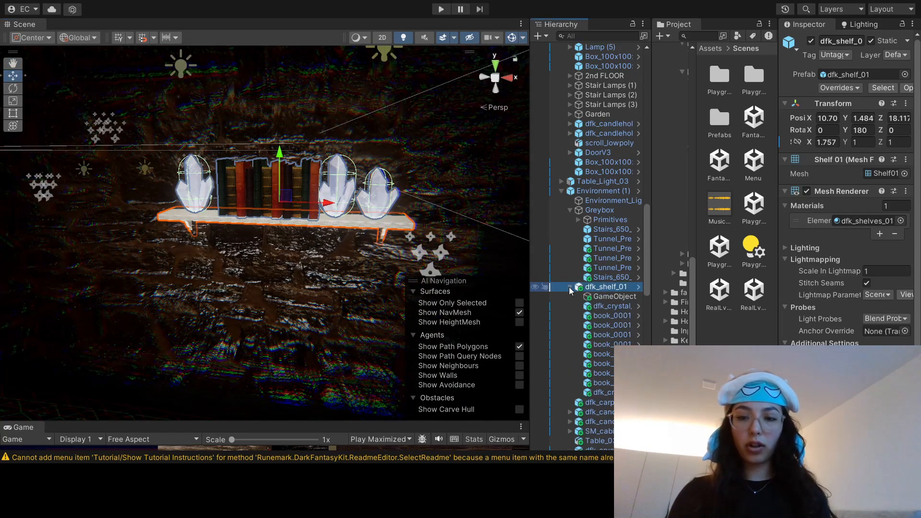
{"action": "left_click", "coordinate": [600, 297]}
{"action": "key", "text": "Down"}
{"action": "key", "text": "Down"}
{"action": "key", "text": "Down"}
{"action": "key", "text": "Down"}
{"action": "key", "text": "Down"}
{"action": "key", "text": "Down"}
{"action": "key", "text": "Down"}
{"action": "key", "text": "Down"}
{"action": "key", "text": "Down"}
{"action": "key", "text": "Down"}
{"action": "key", "text": "Down"}
{"action": "key", "text": "Down"}
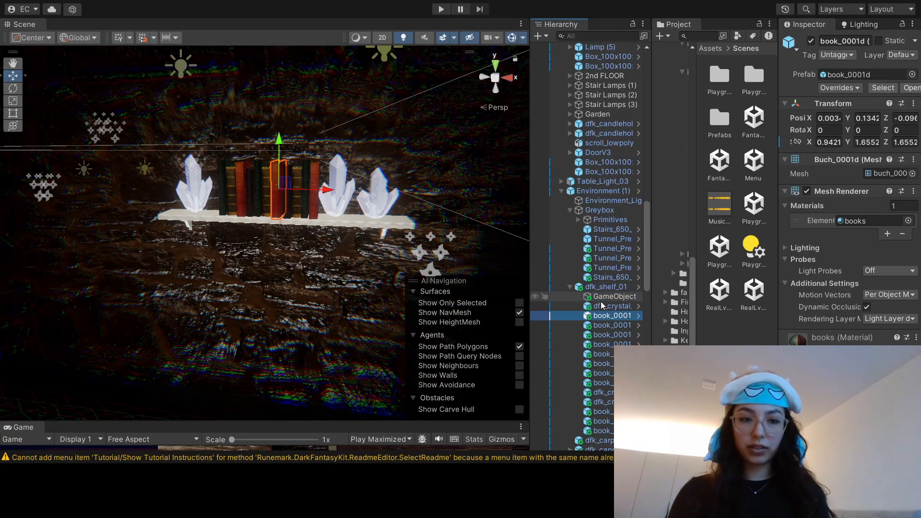
{"action": "key", "text": "Up"}
{"action": "key", "text": "Up"}
{"action": "key", "text": "Up"}
{"action": "key", "text": "Up"}
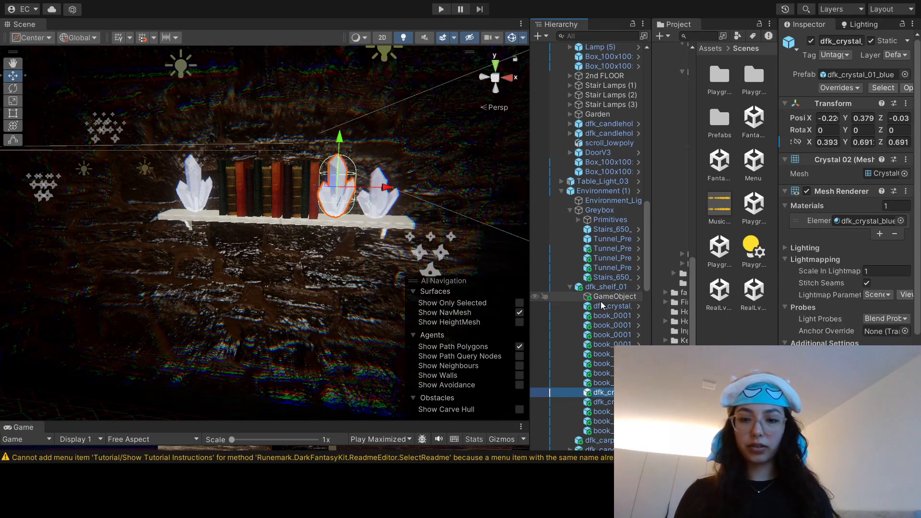
{"action": "left_click", "coordinate": [570, 287]}
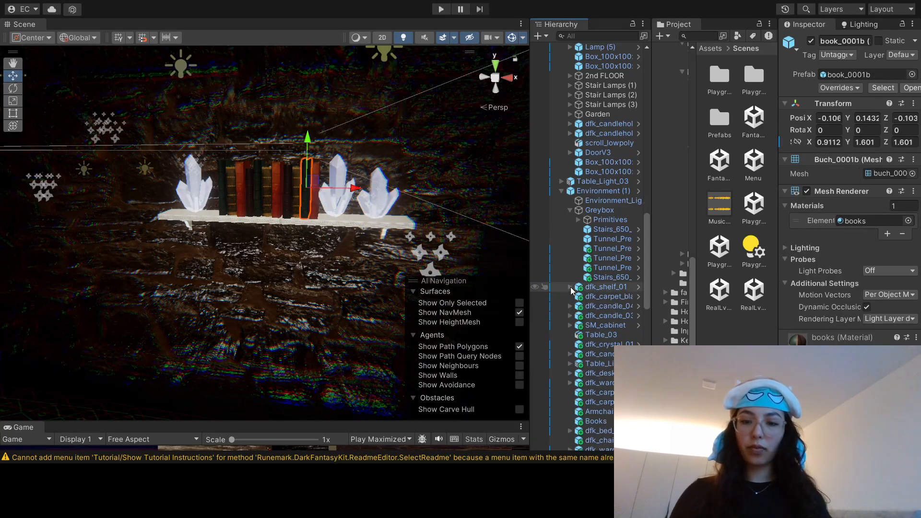
{"action": "left_click", "coordinate": [602, 287]}
{"action": "key", "text": "f"}
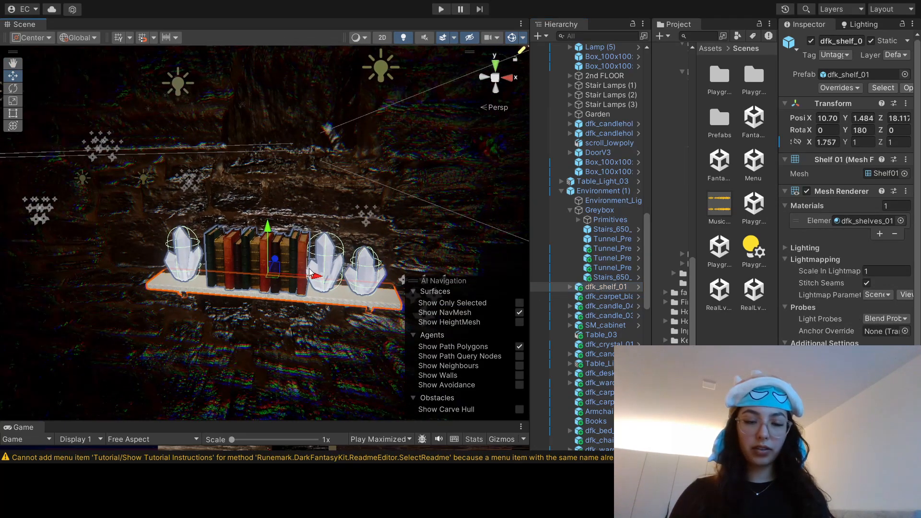
Step: Try to select the wardrobe, the two floor lamps and the items on the wall shelf above the blue dinner table together
{"action": "scroll", "coordinate": [281, 159], "scroll_direction": "down", "scroll_amount": 4}
{"action": "right_click_drag", "start_coordinate": [281, 159], "coordinate": [281, 192]}
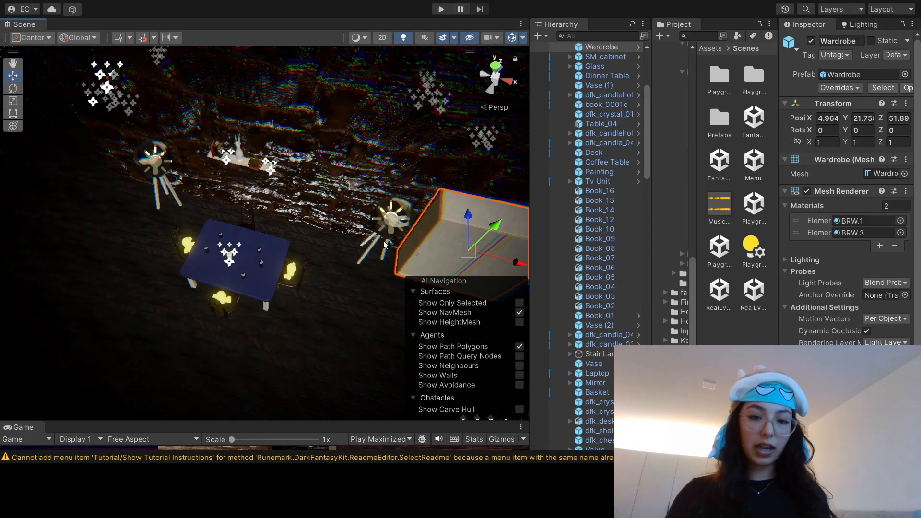
{"action": "left_click", "coordinate": [378, 234], "text": "shift"}
{"action": "left_click", "coordinate": [268, 250], "text": "shift"}
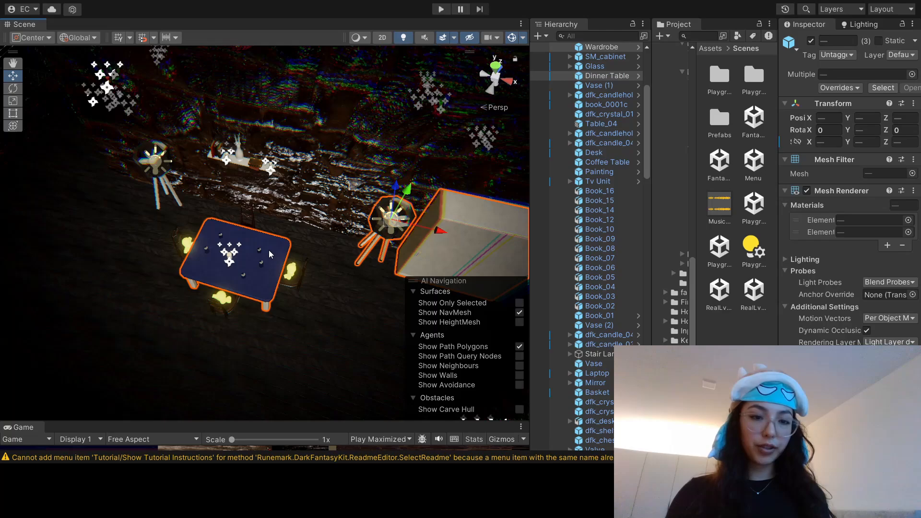
{"action": "left_click", "coordinate": [293, 284], "text": "shift"}
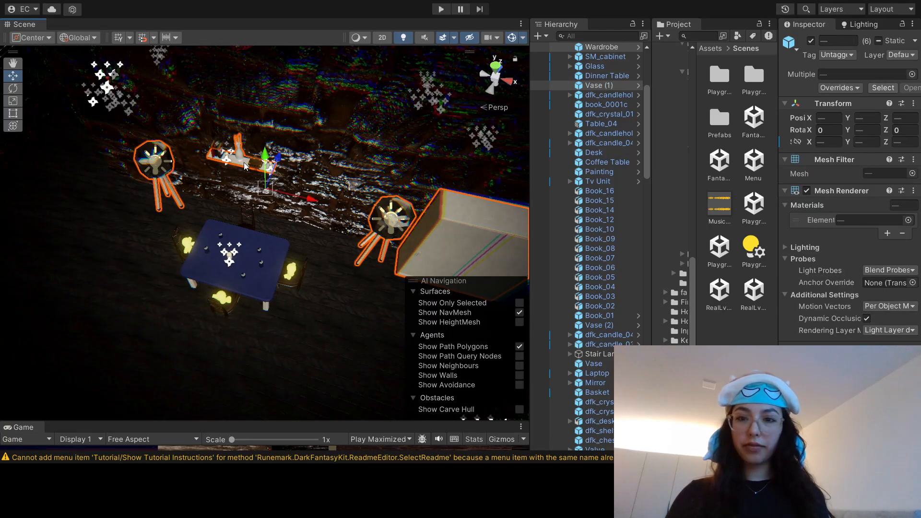
{"action": "left_click", "coordinate": [234, 174], "text": "shift"}
{"action": "scroll", "coordinate": [234, 174], "scroll_direction": "down", "scroll_amount": 8}
{"action": "scroll", "coordinate": [269, 231], "scroll_direction": "up", "scroll_amount": 5}
Step: Move the wardrobe away from the dinner table and wall shelf along the X axis to about 25.8
{"action": "left_click", "coordinate": [306, 230]}
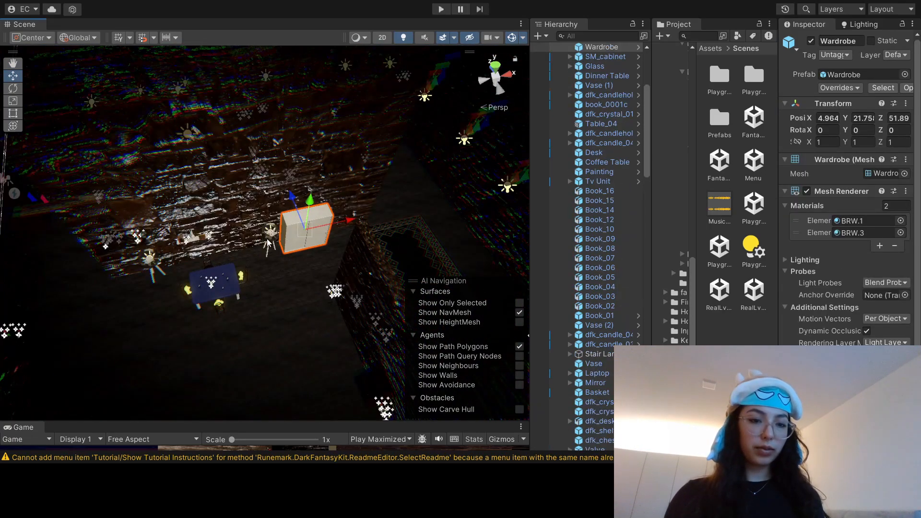
{"action": "left_click", "coordinate": [271, 244]}
{"action": "left_click", "coordinate": [310, 231]}
{"action": "middle_click_drag", "start_coordinate": [269, 180], "coordinate": [291, 183]}
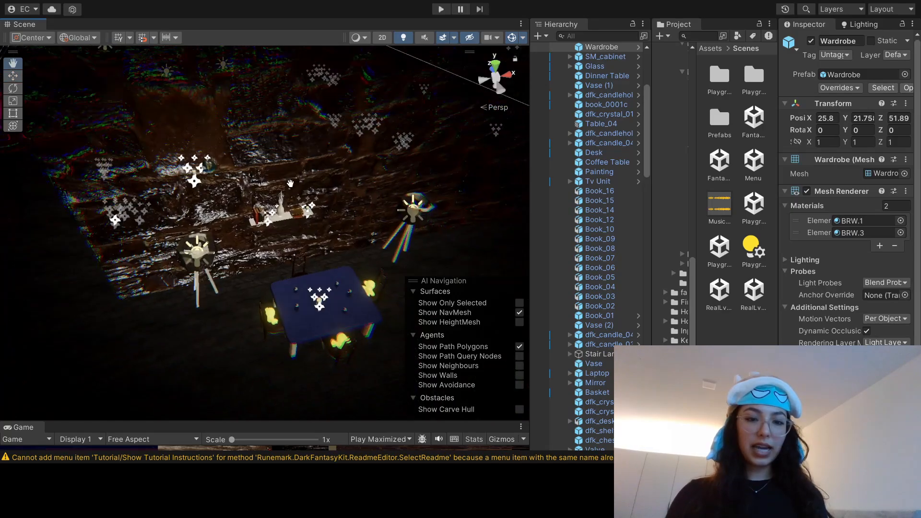
Step: Create a parent object named Shelf2 around the wall shelf that holds the white vase, books and candles
{"action": "scroll", "coordinate": [290, 184], "scroll_direction": "up", "scroll_amount": 5}
{"action": "left_click", "coordinate": [240, 217]}
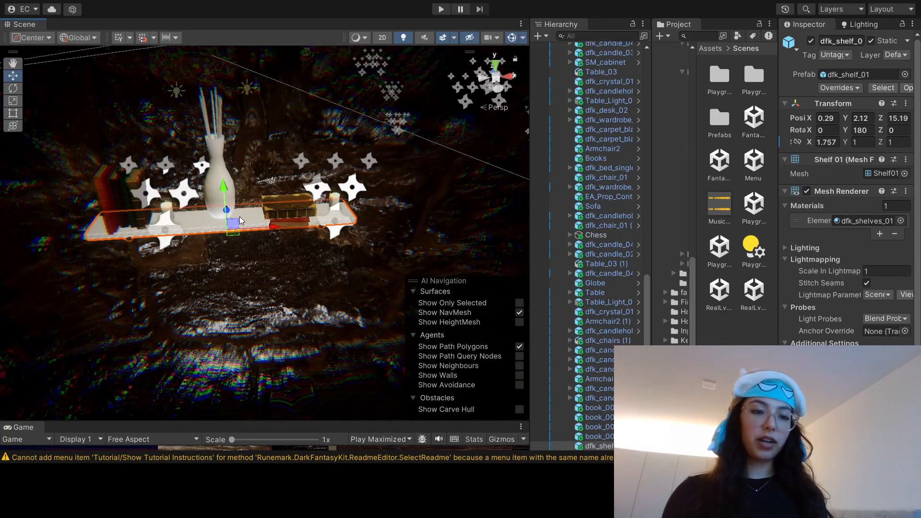
{"action": "left_click", "coordinate": [607, 447]}
{"action": "key", "text": "ctrl+shift+n"}
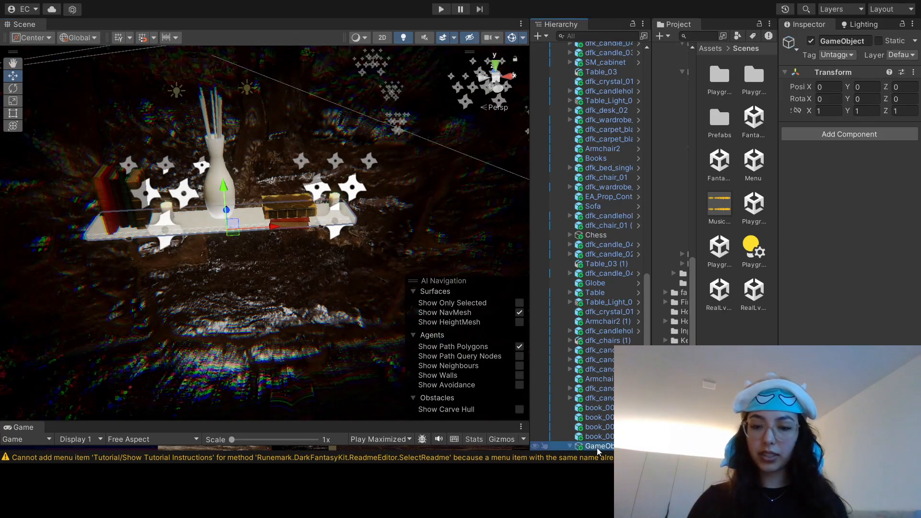
{"action": "type", "text": "Shelf2"}
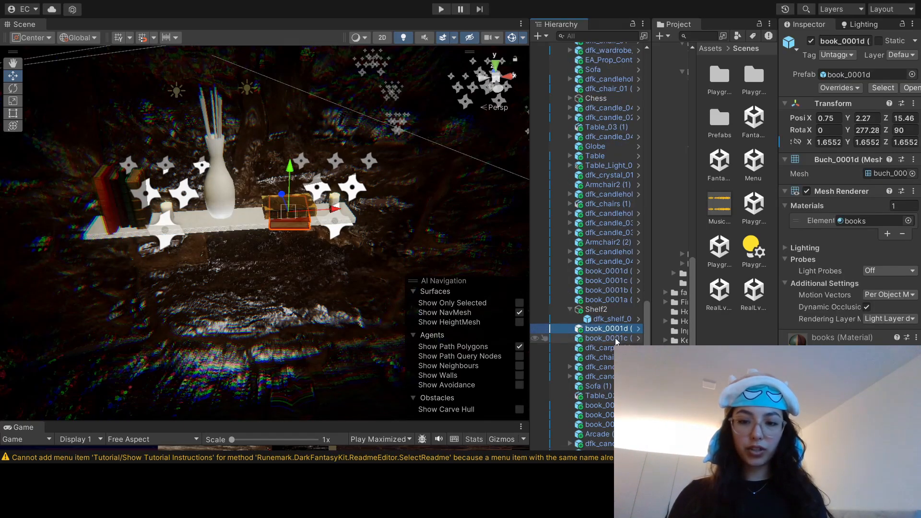
Step: Nest the books, vase and candles standing on the wall shelf under Shelf2 and collapse the group
{"action": "left_click", "coordinate": [616, 338], "text": "ctrl"}
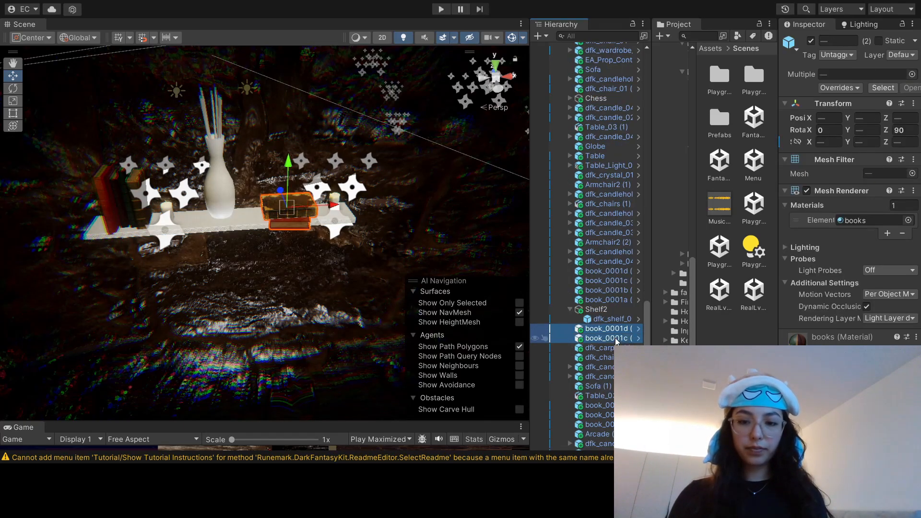
{"action": "left_click_drag", "start_coordinate": [612, 331], "coordinate": [607, 312]}
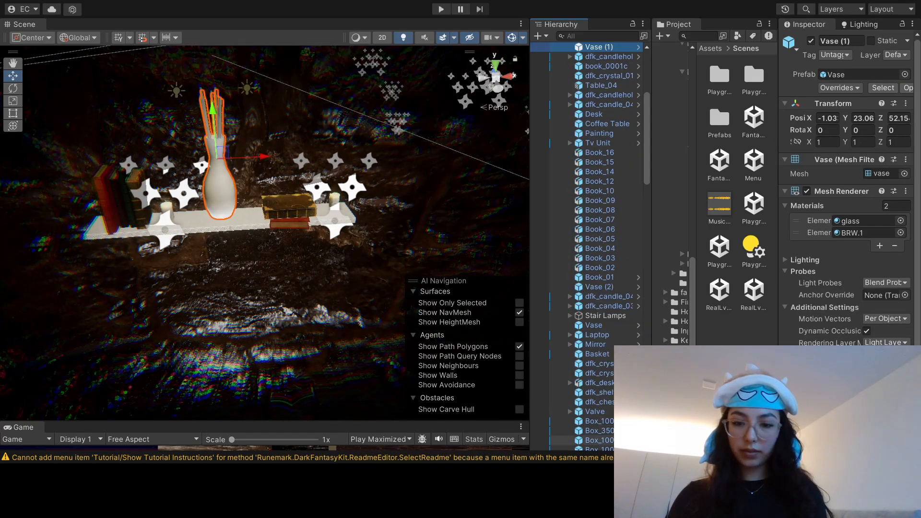
{"action": "left_click_drag", "start_coordinate": [600, 47], "coordinate": [605, 338]}
{"action": "left_click", "coordinate": [569, 268]}
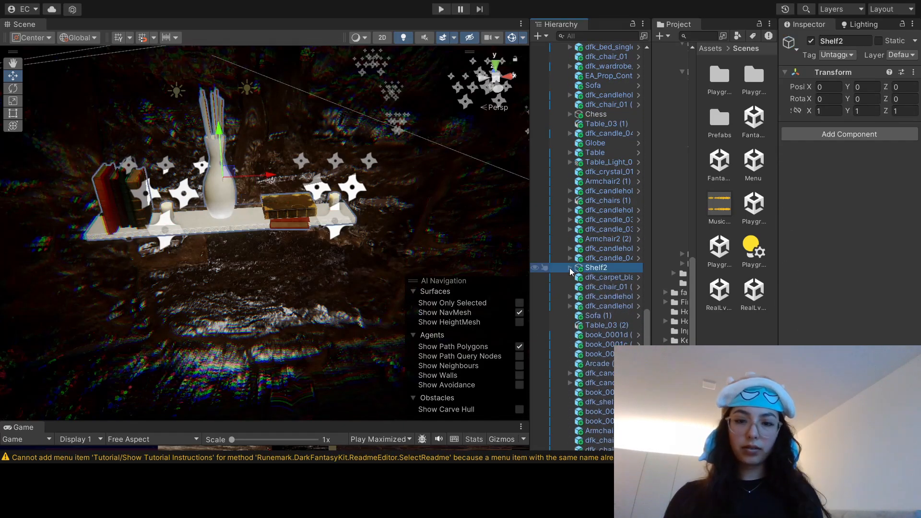
Step: Move the Shelf2 group along the X axis to about 18.96
{"action": "scroll", "coordinate": [215, 195], "scroll_direction": "down", "scroll_amount": 10}
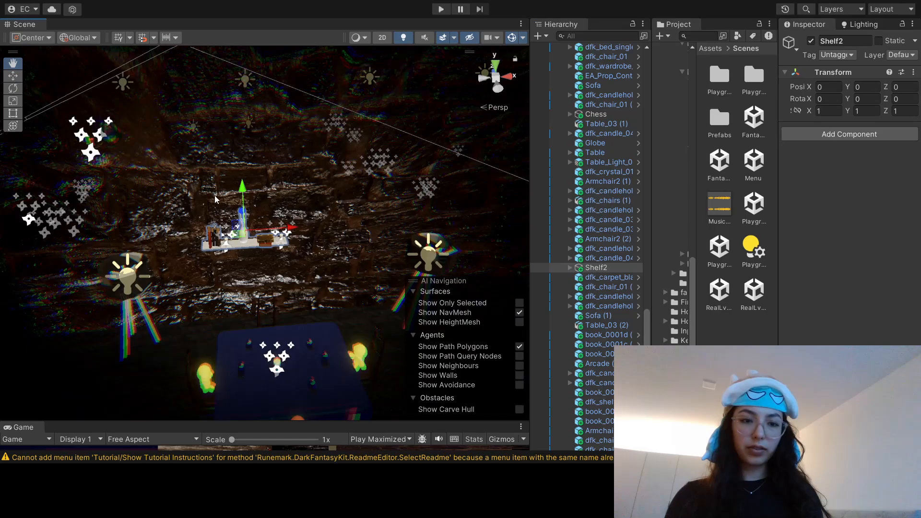
{"action": "middle_click_drag", "start_coordinate": [214, 194], "coordinate": [179, 230]}
{"action": "scroll", "coordinate": [180, 230], "scroll_direction": "down", "scroll_amount": 2}
{"action": "left_click_drag", "start_coordinate": [283, 263], "coordinate": [475, 242]}
{"action": "right_click_drag", "start_coordinate": [475, 242], "coordinate": [475, 368]}
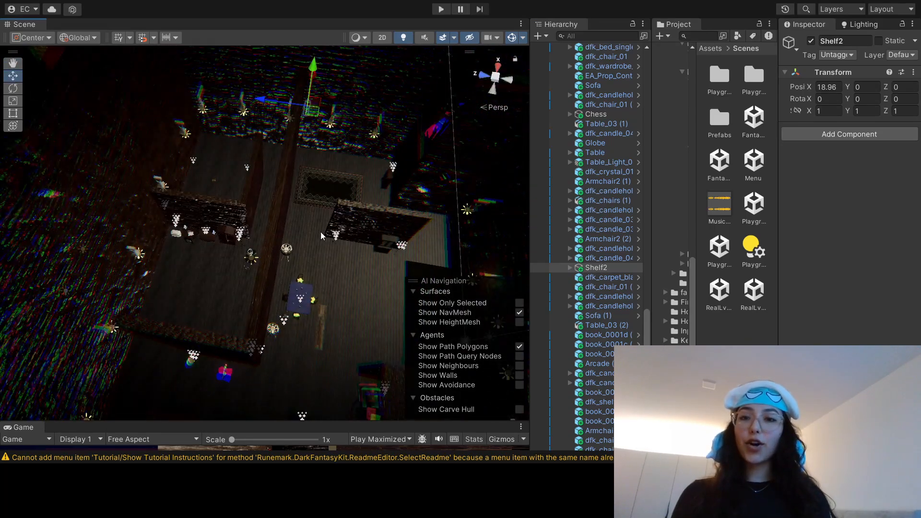